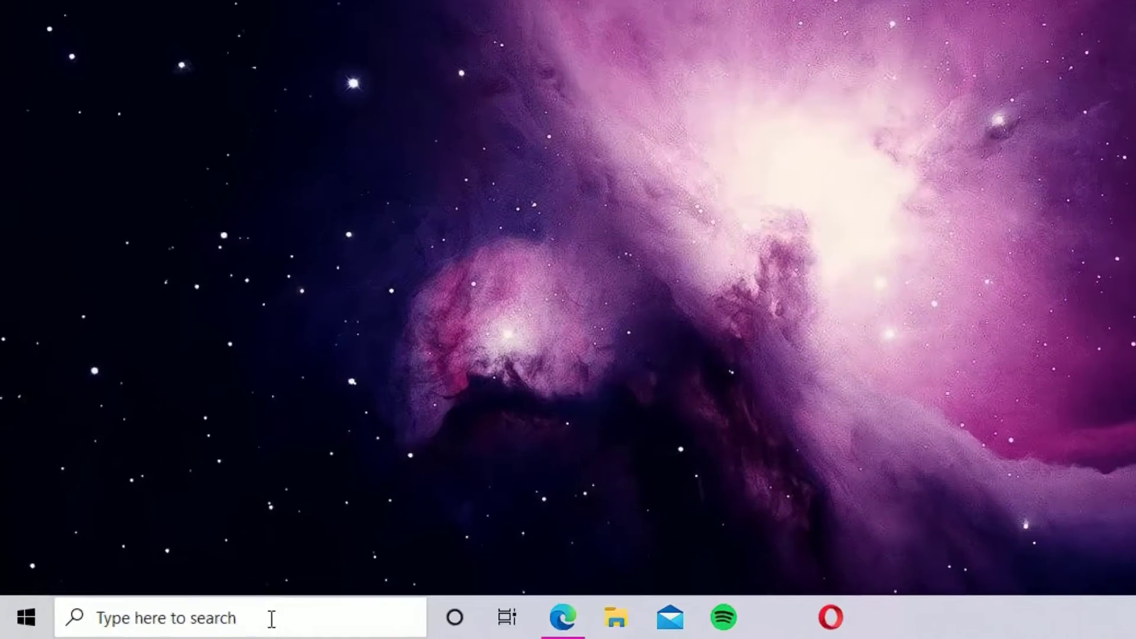
Search Windows for 'power shell' to bring up the Windows PowerShell app.
left_click(147, 628)
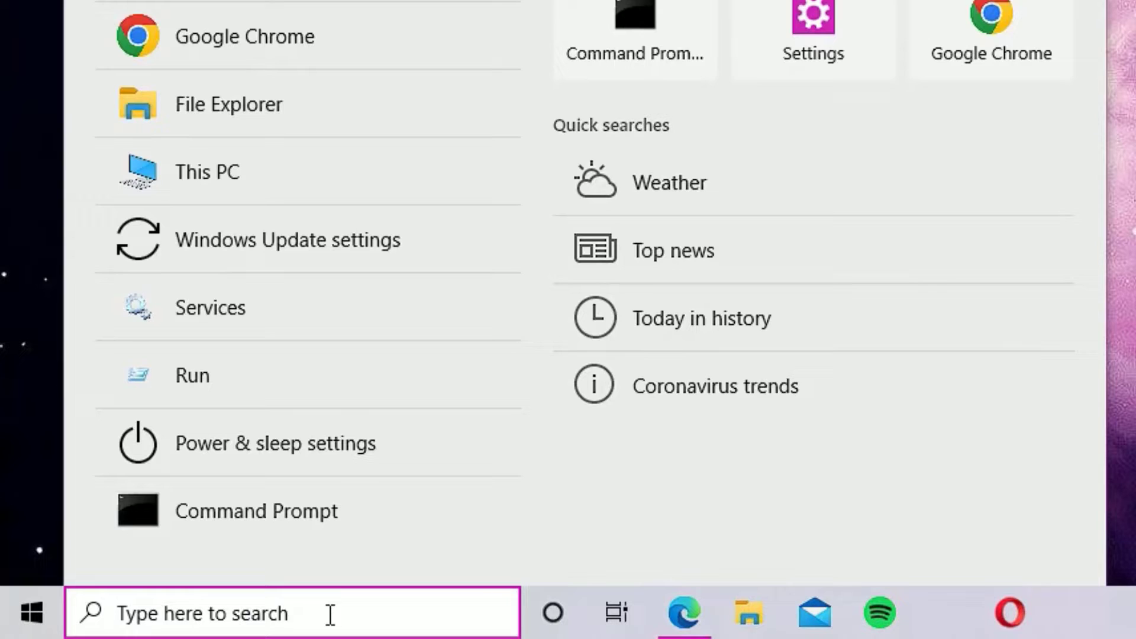
type("power she")
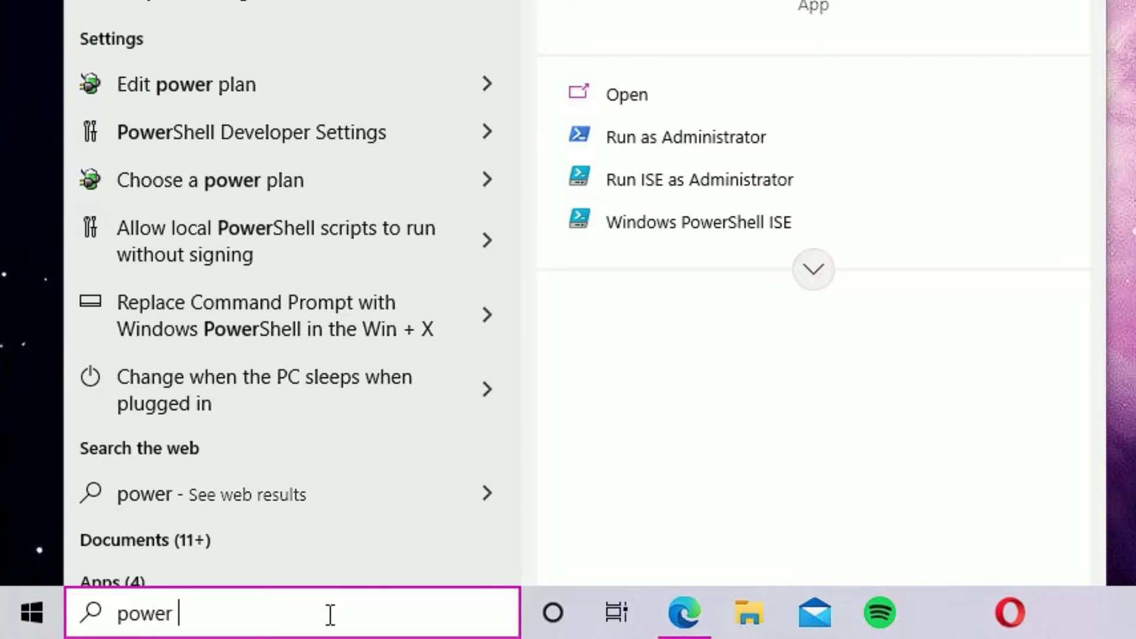
type("ll")
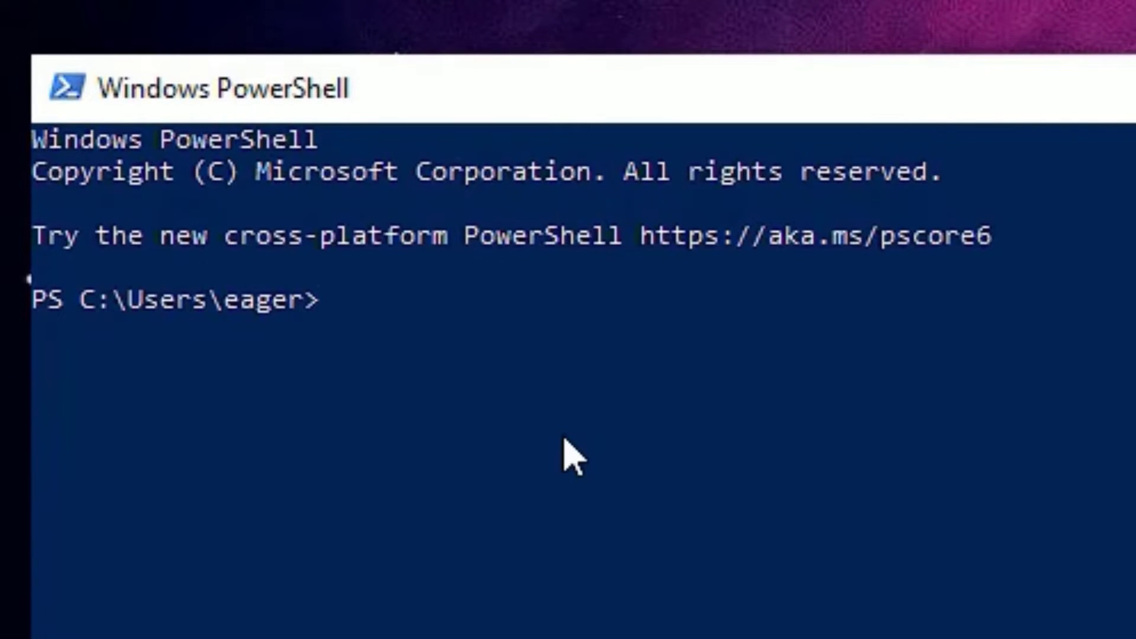
Run 'msdt.exe -ID DeviceDiagnostic' in PowerShell to start the Hardware and Devices troubleshooter.
type("msdt")
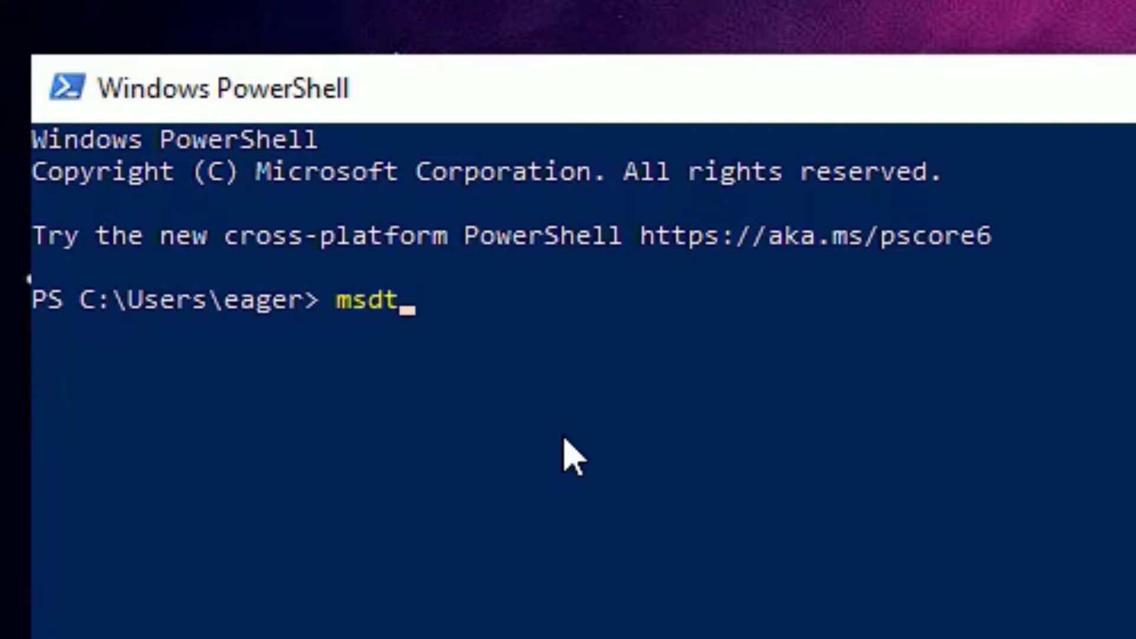
type(".ex")
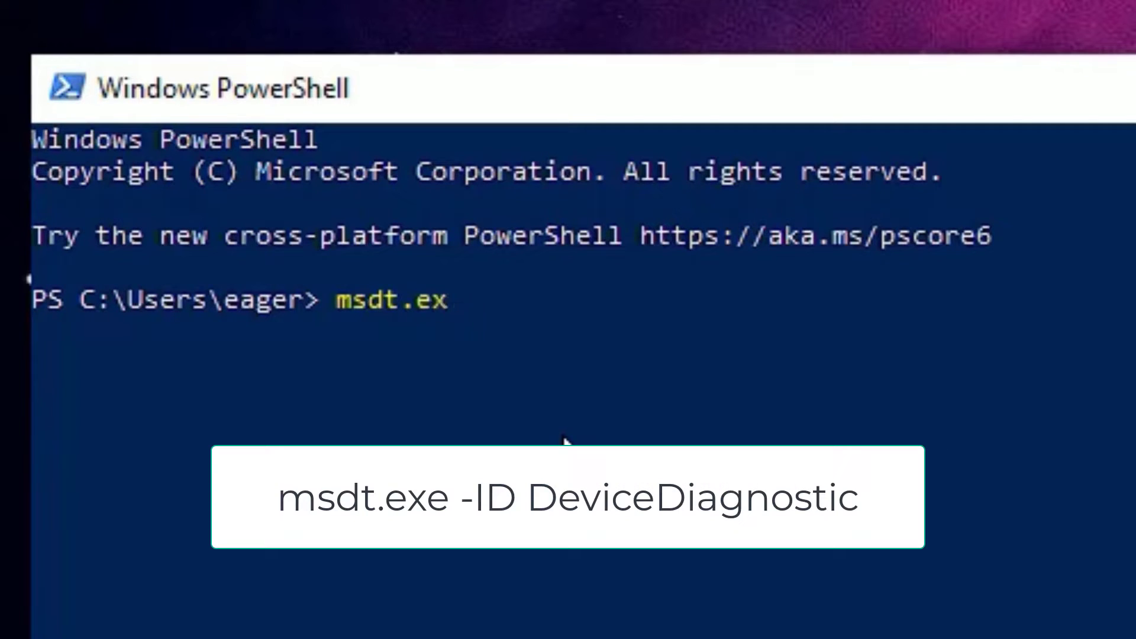
type("e -ID De")
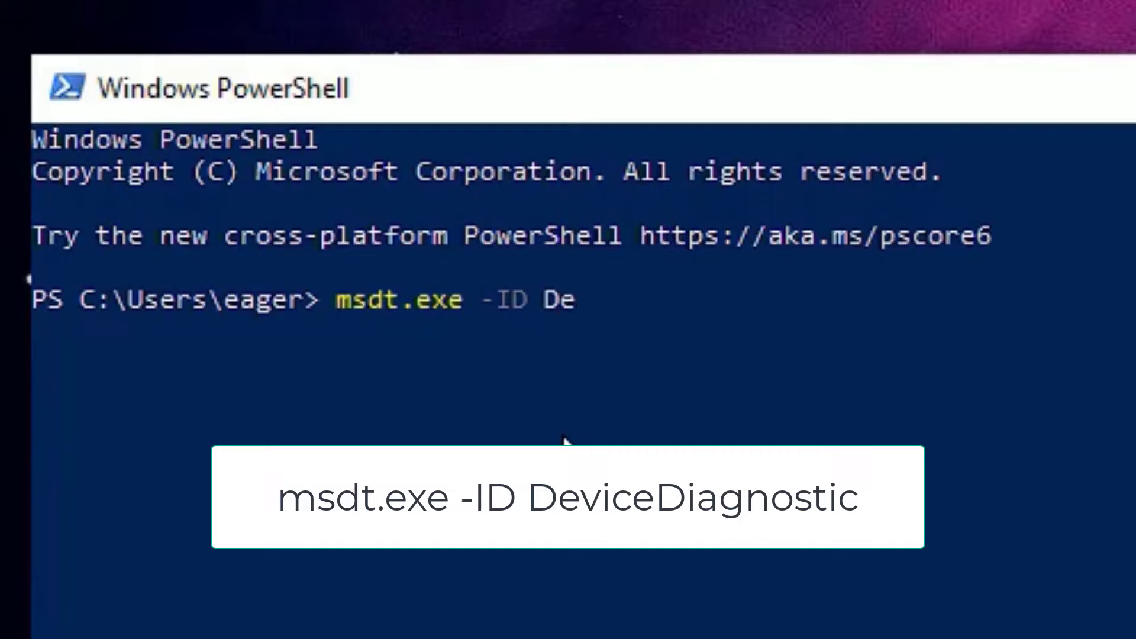
type("viceD")
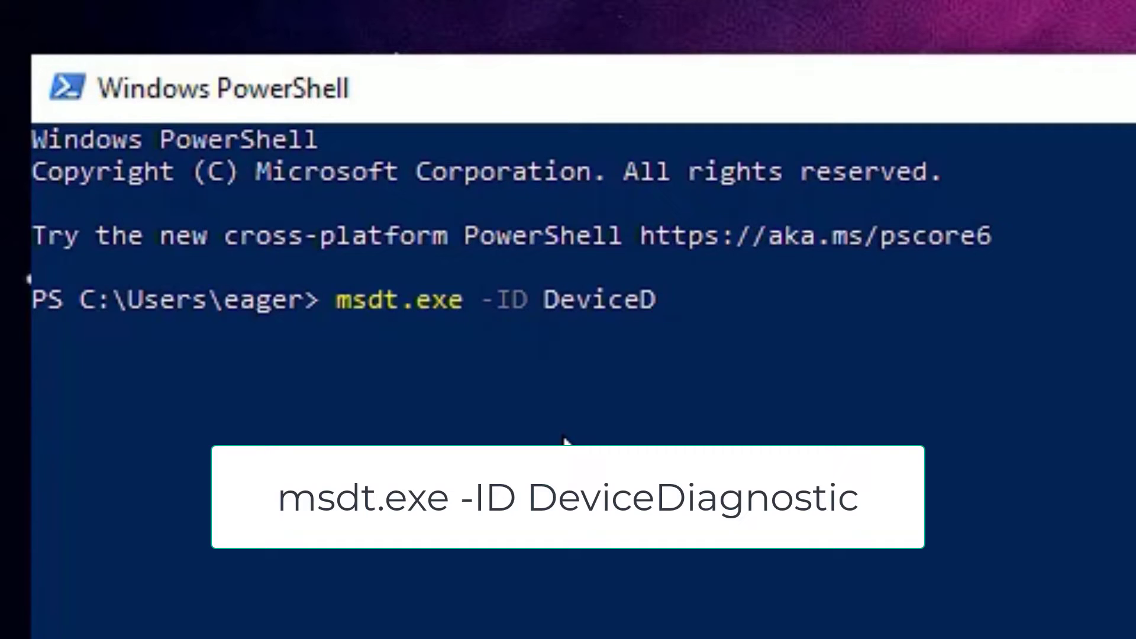
type("iagnostic")
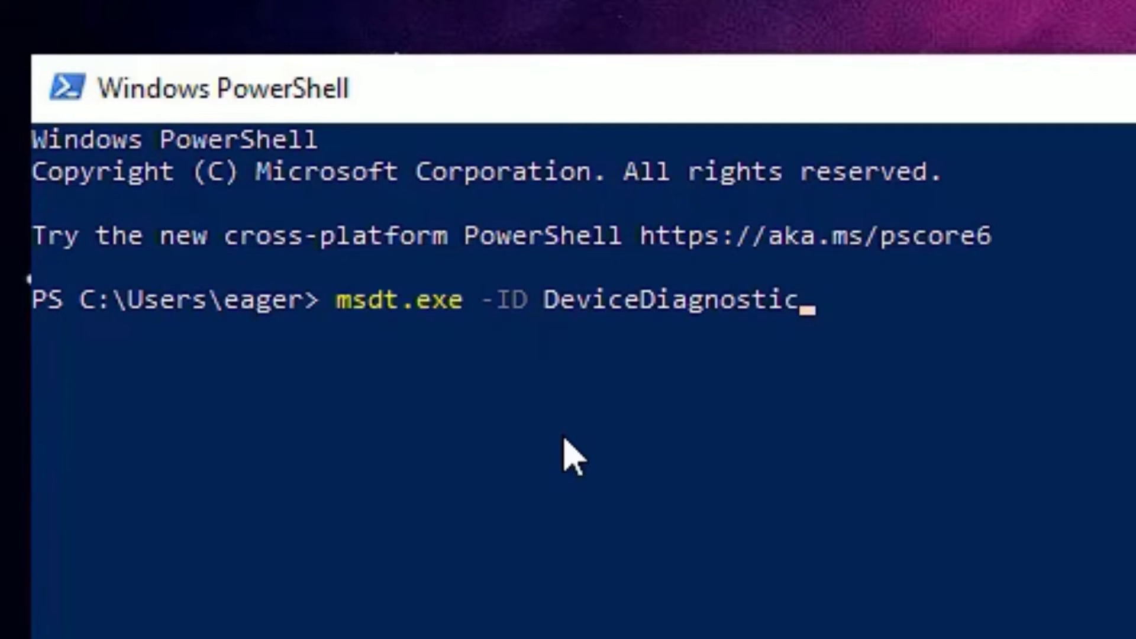
key("Return")
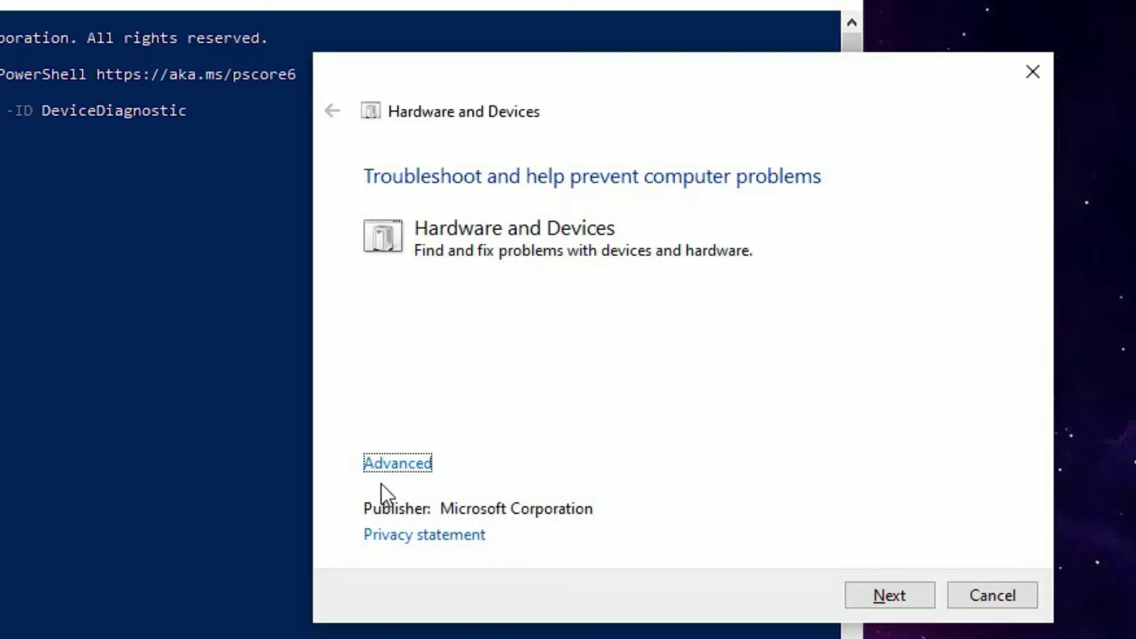
Enable Apply repairs automatically, scan, and choose 'USB Mass Storage Device is disabled'.
left_click(395, 464)
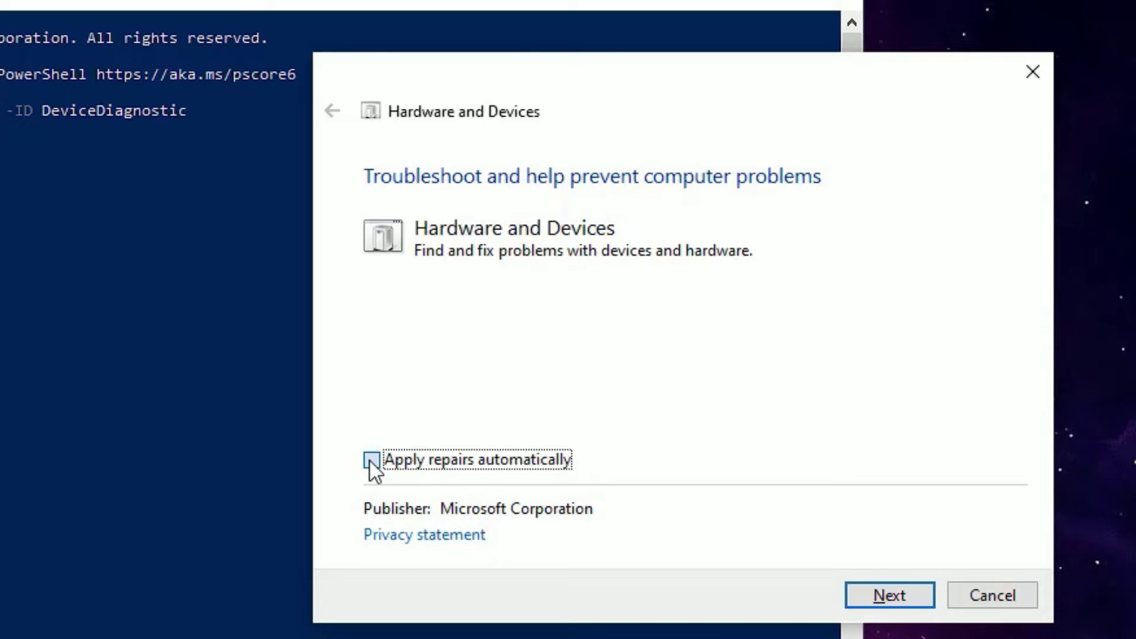
left_click(875, 603)
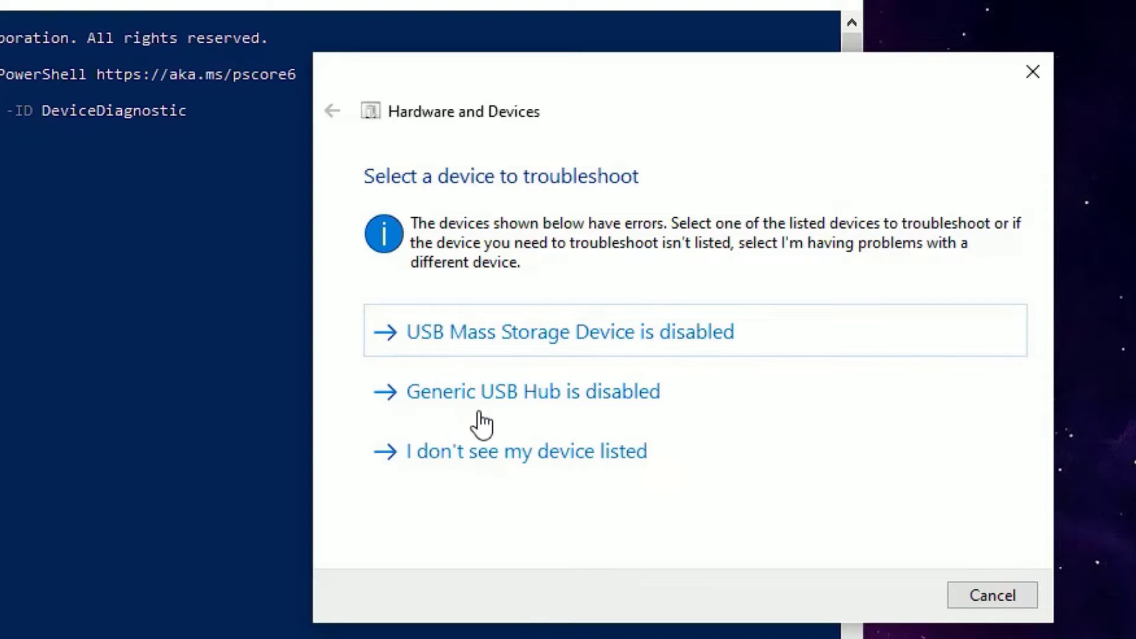
left_click(423, 332)
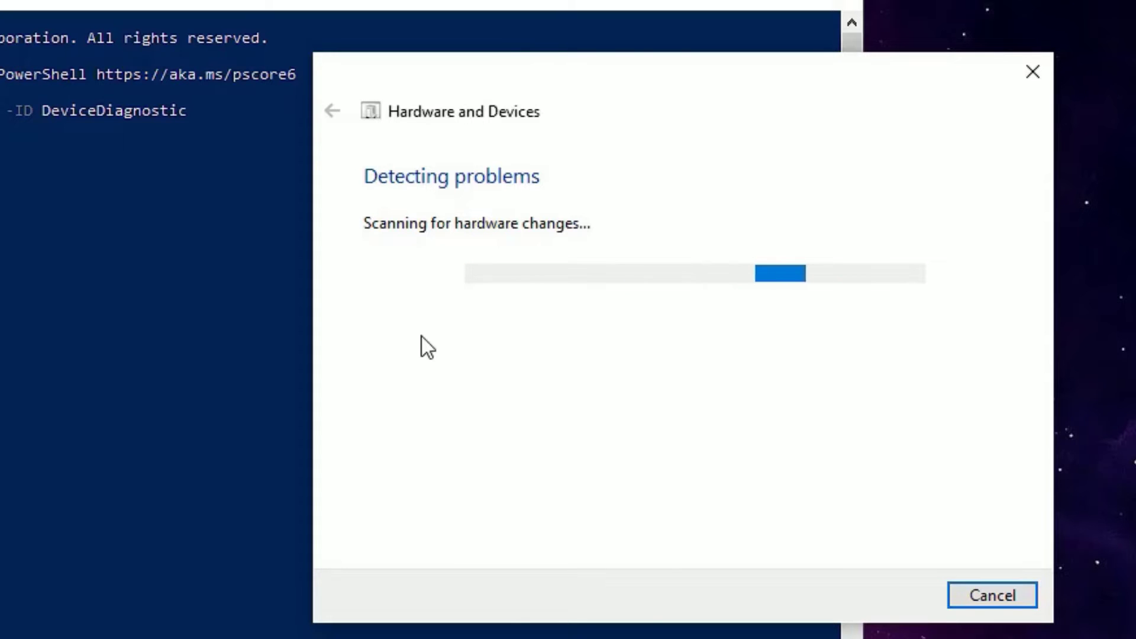
Accept the troubleshooter's suggested USB fix and return to the PowerShell console.
left_click(443, 363)
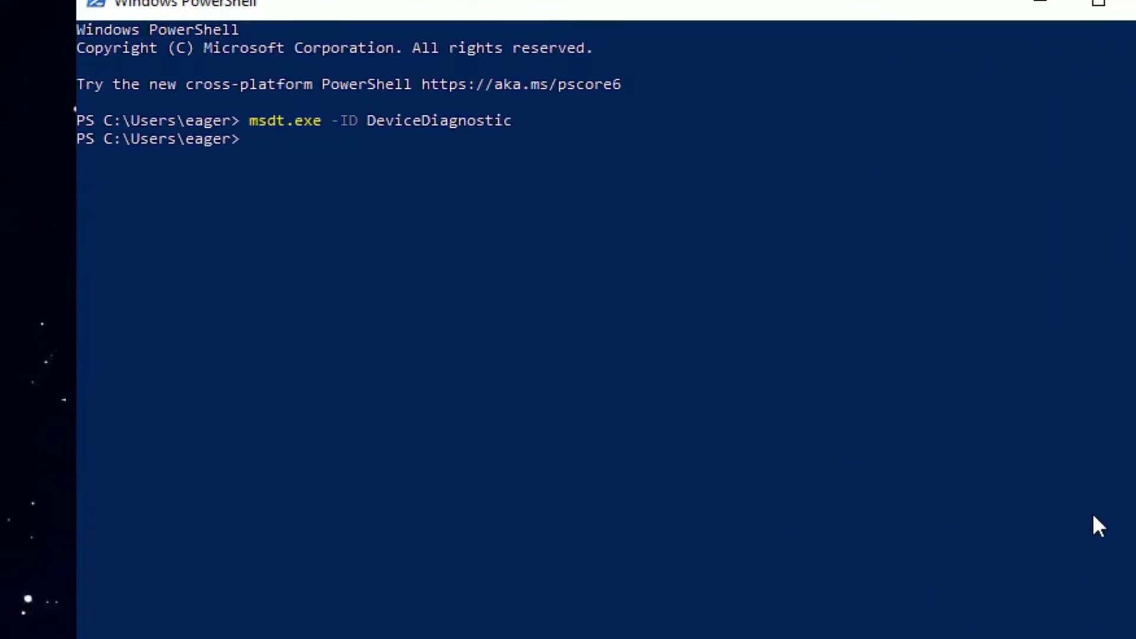
left_click(507, 219)
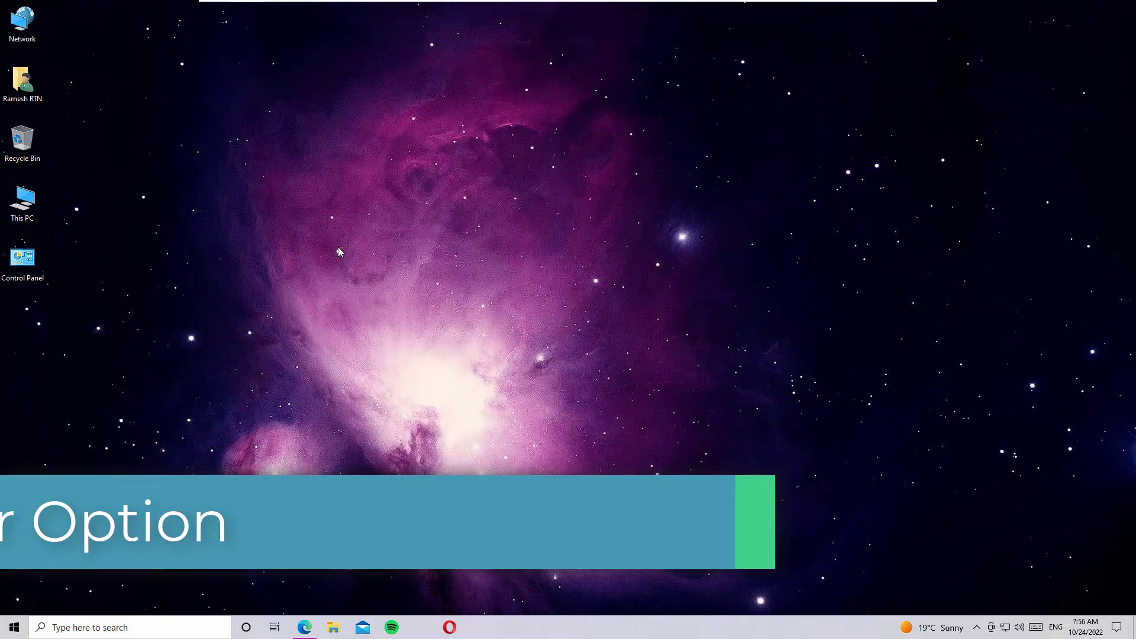
Search 'pow', go to Additional power settings, and edit the Balanced plan's settings.
left_click(142, 632)
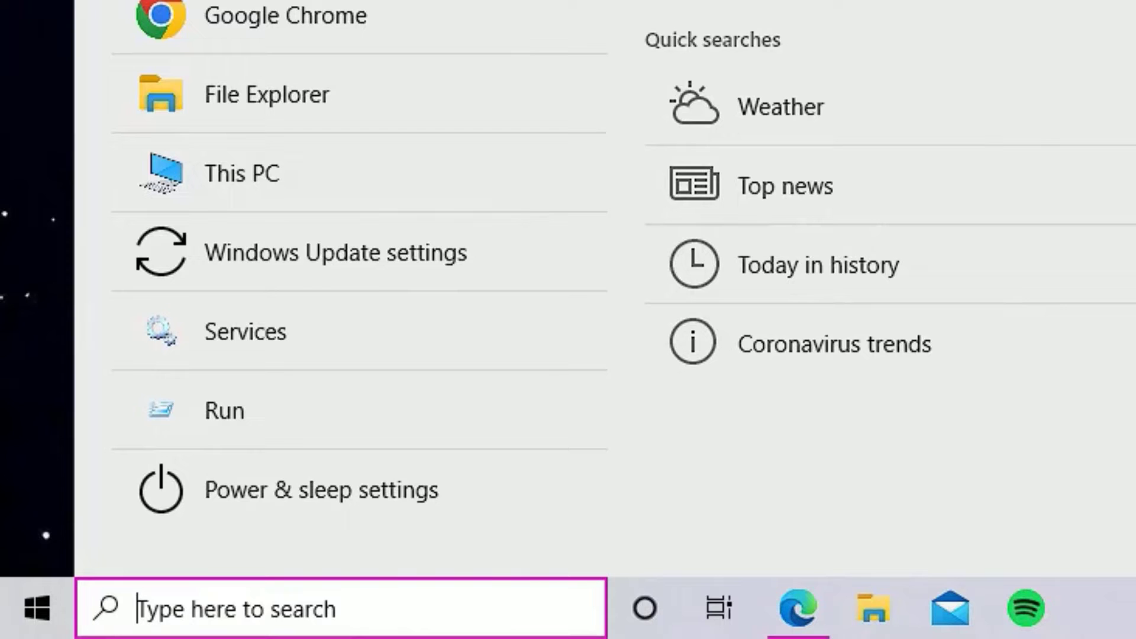
type("pow")
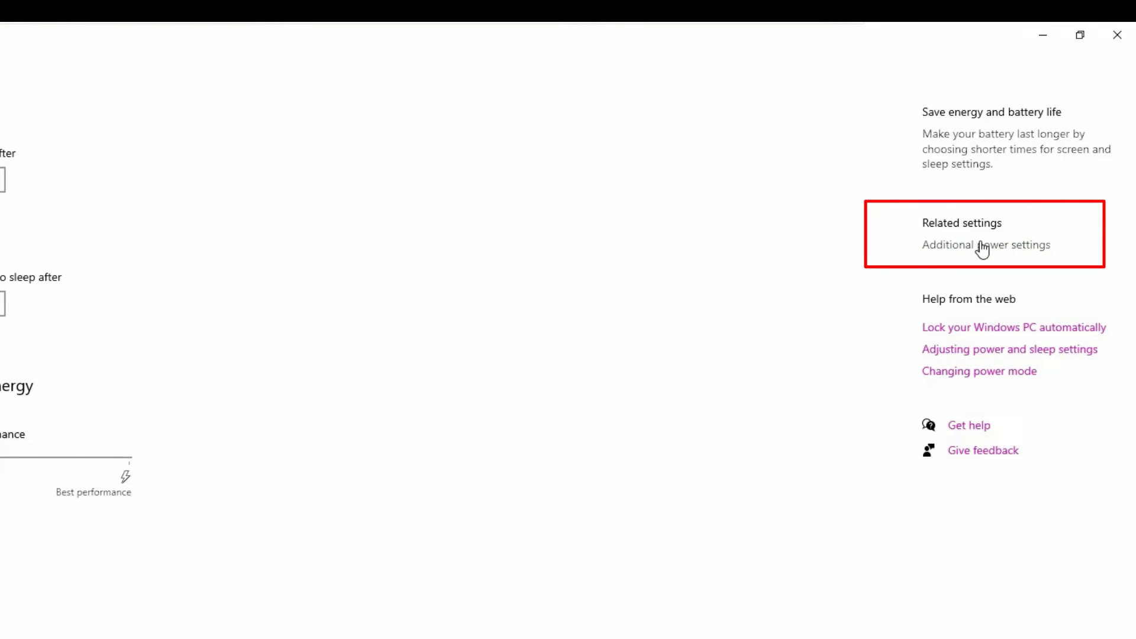
left_click(983, 245)
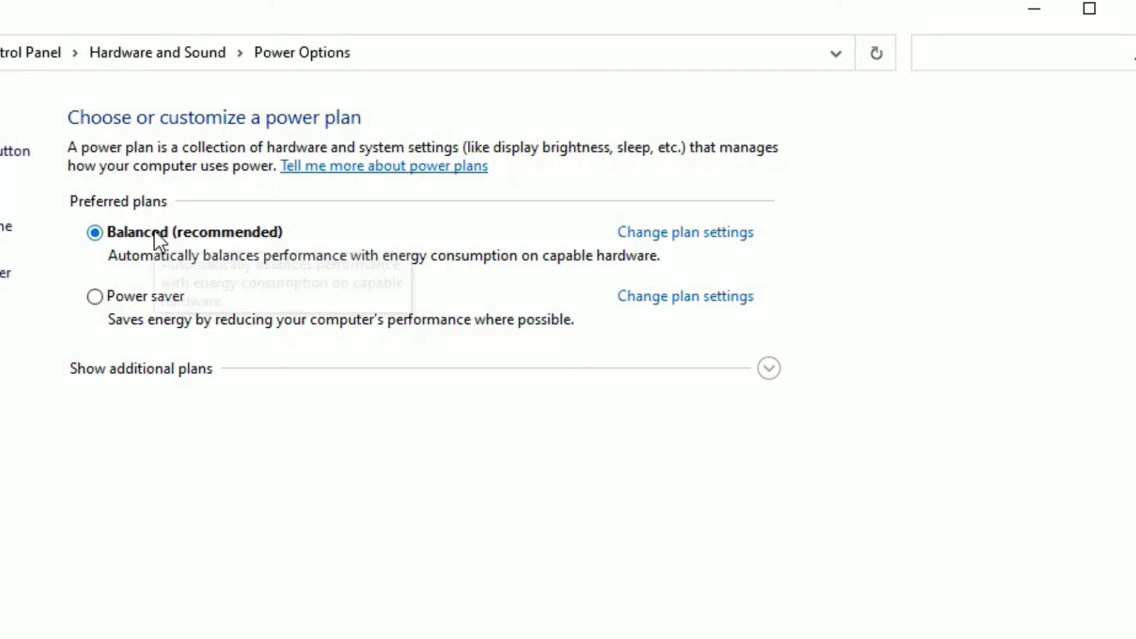
left_click(734, 234)
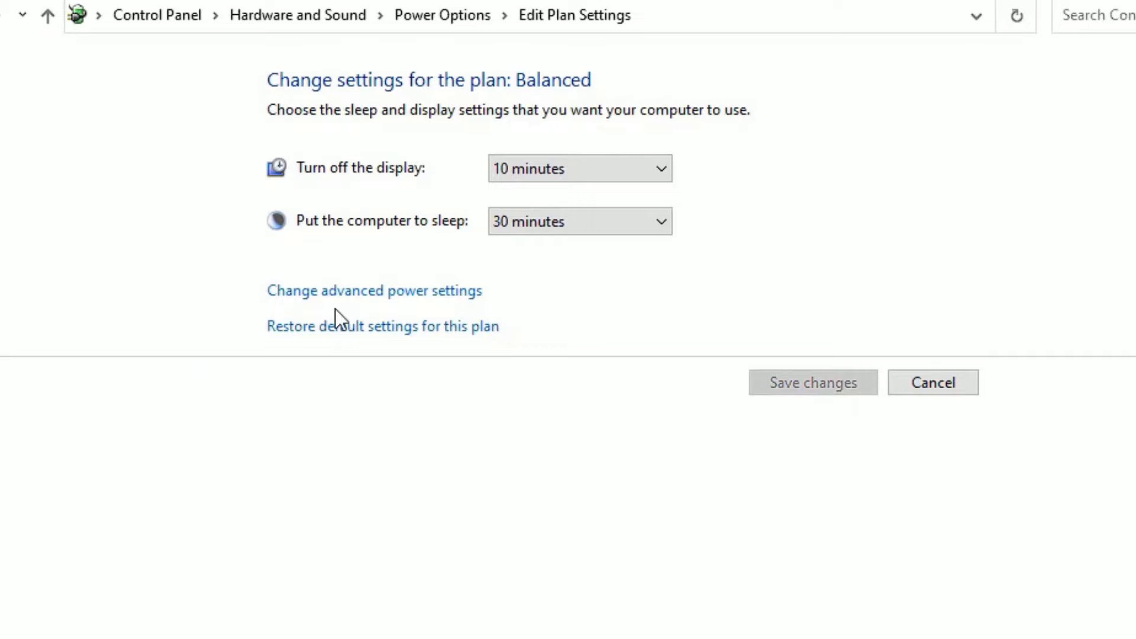
Set USB selective suspend to Disabled in advanced power settings, apply, and close the plan window.
left_click(389, 296)
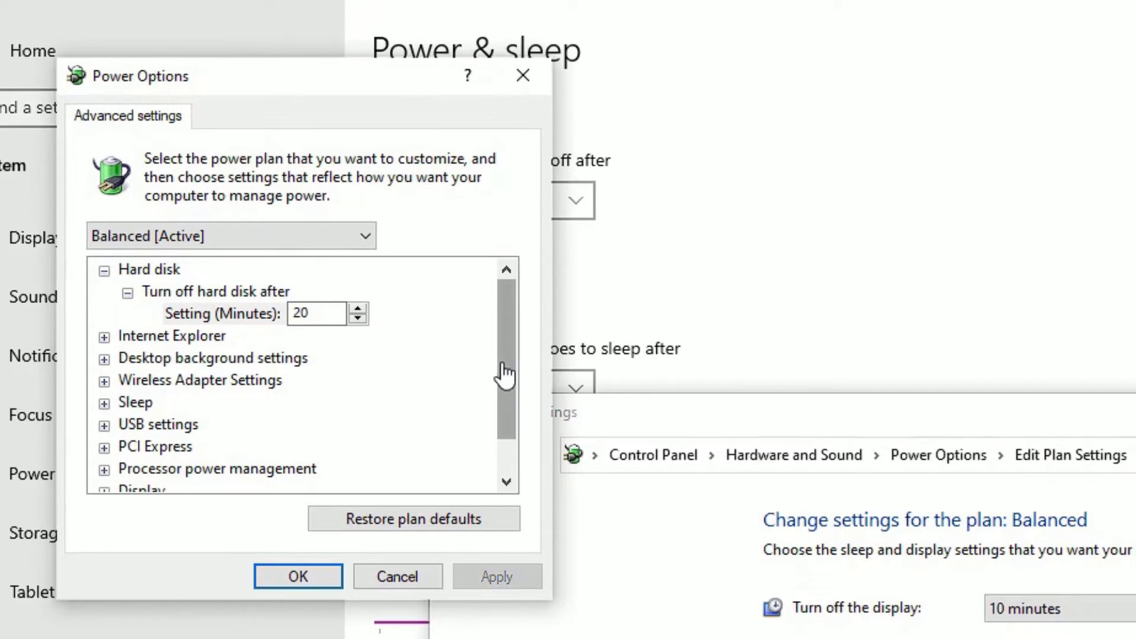
scroll(504, 371, "down", 1)
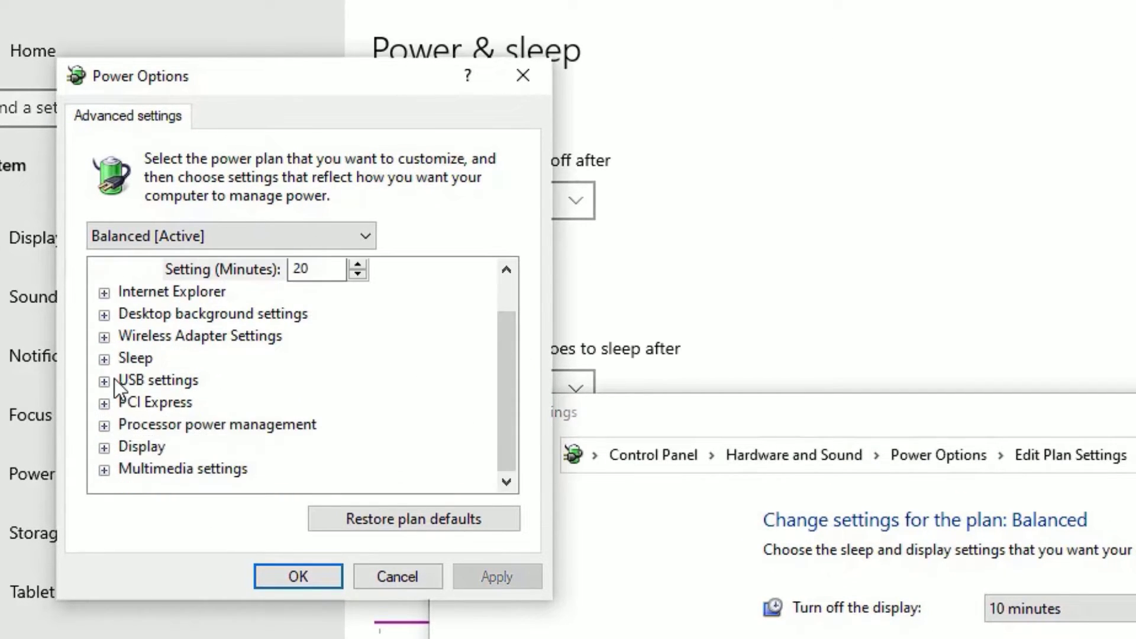
double_click(148, 381)
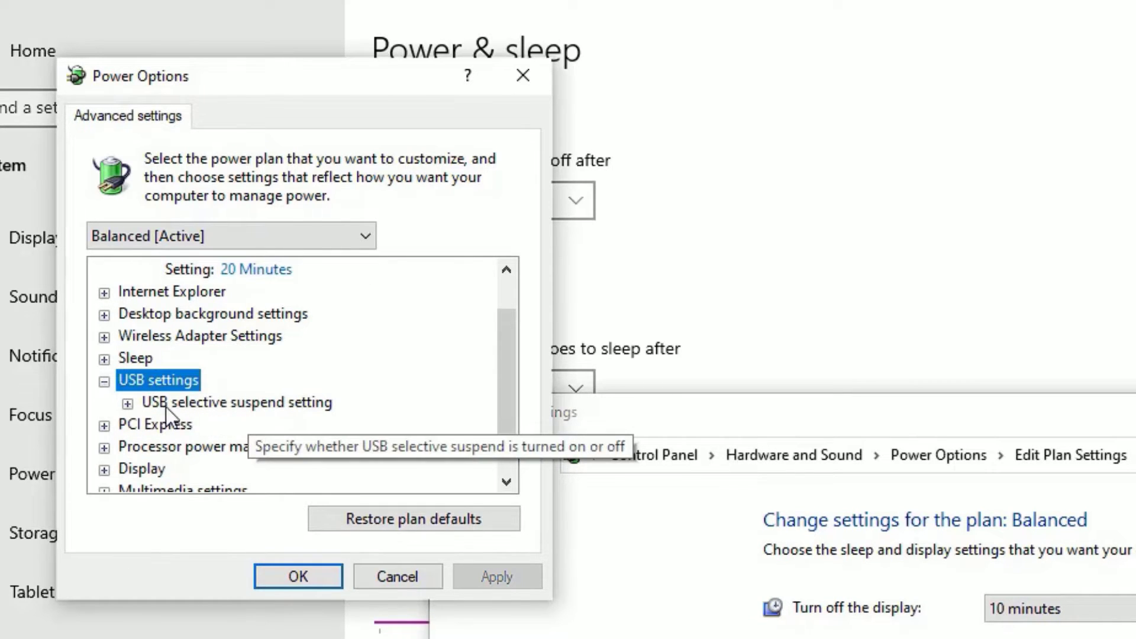
double_click(198, 402)
left_click(193, 425)
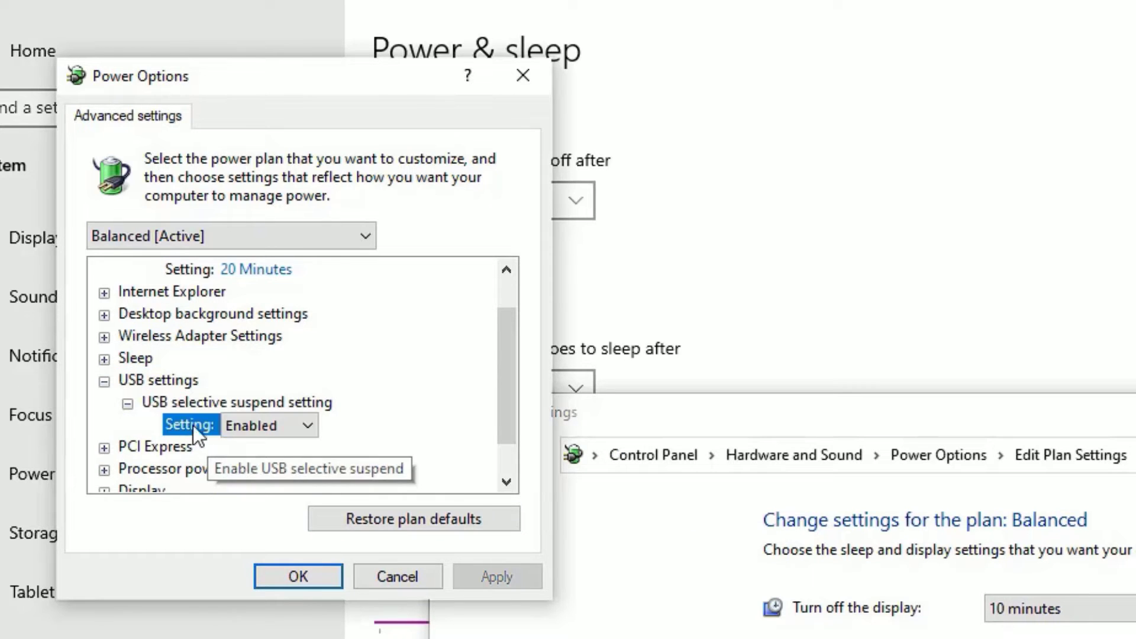
left_click(265, 424)
left_click(275, 439)
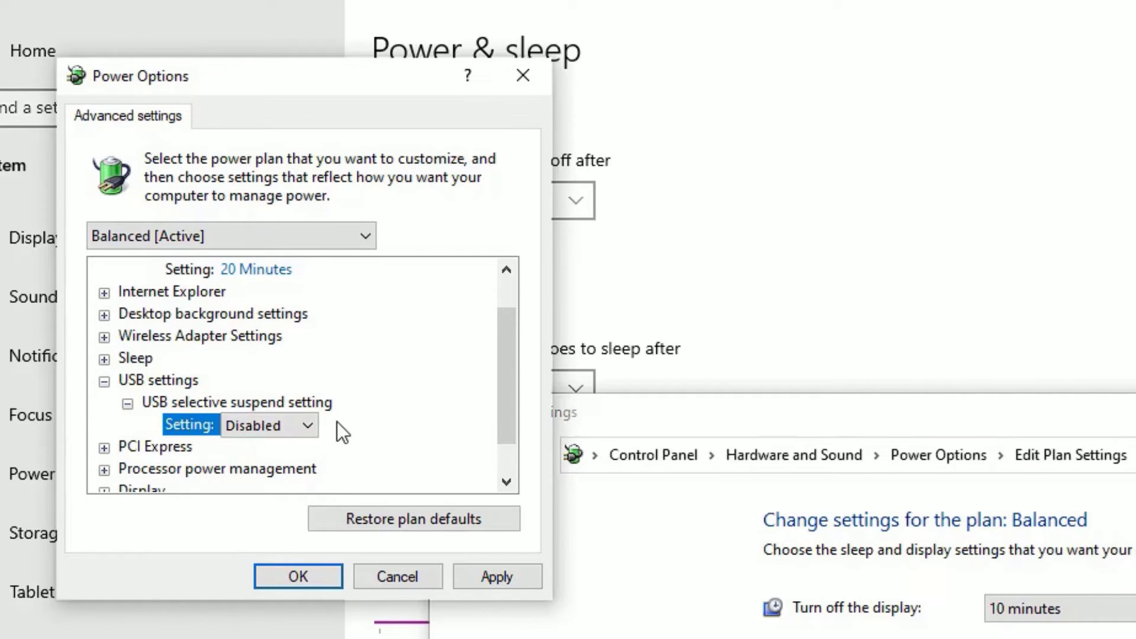
left_click(519, 585)
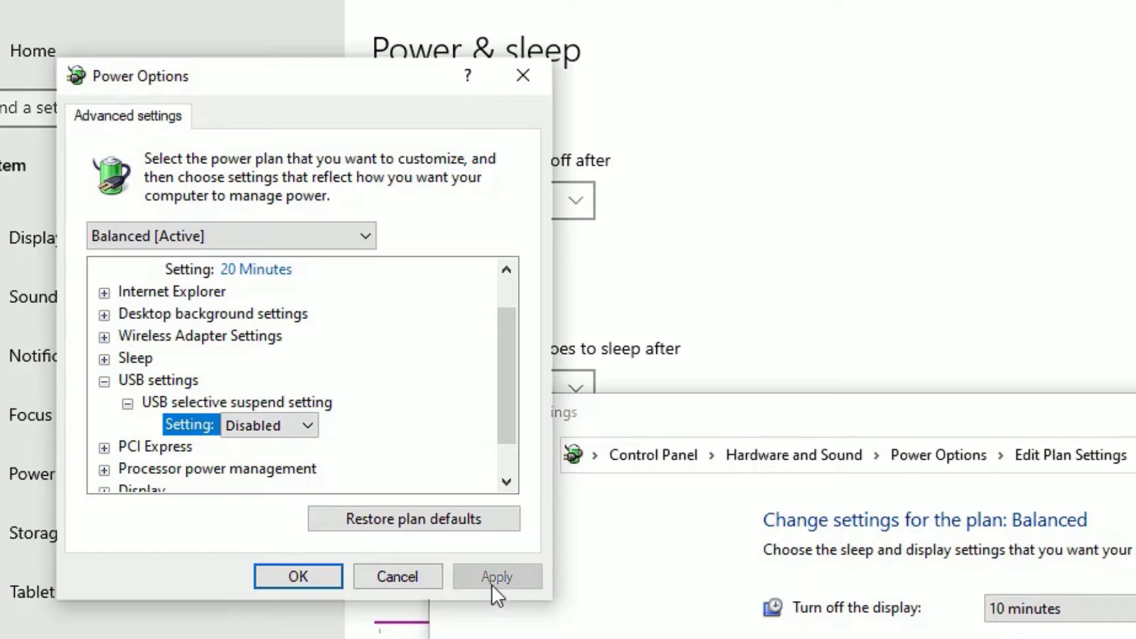
left_click(302, 577)
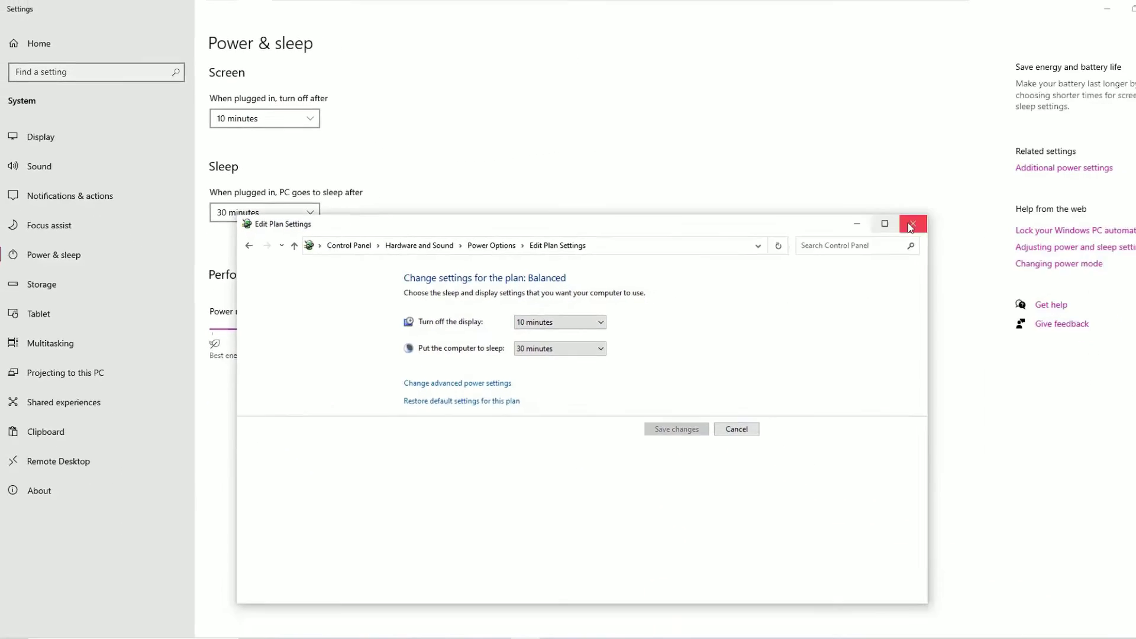
left_click(910, 225)
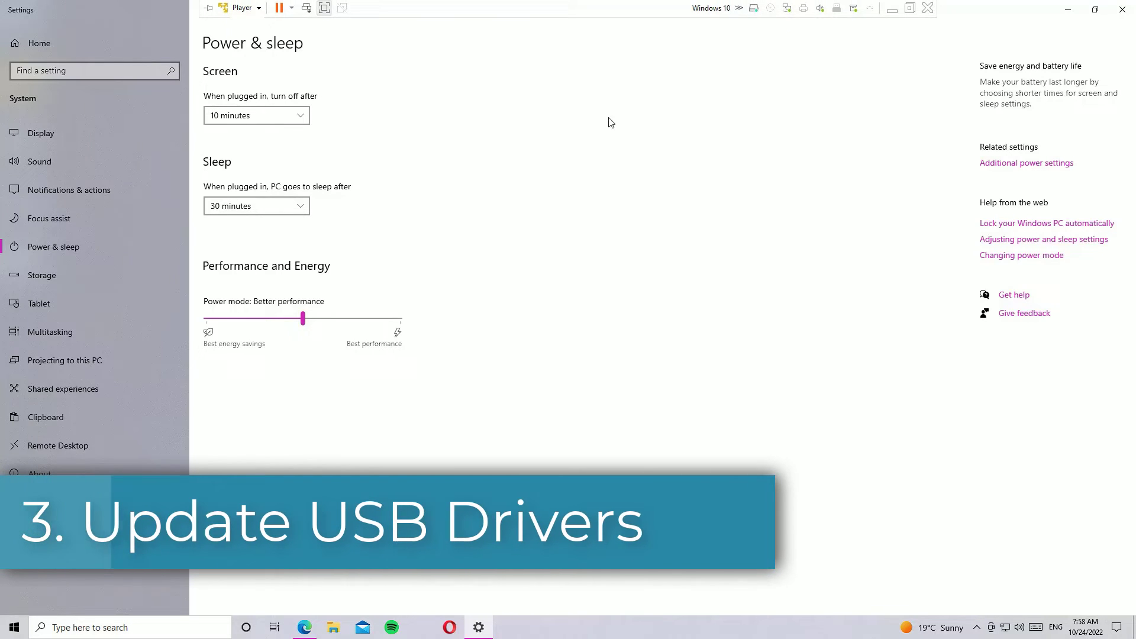
Close Settings and launch Device Manager by searching 'dev' and running devmgmt.msc.
left_click(1124, 10)
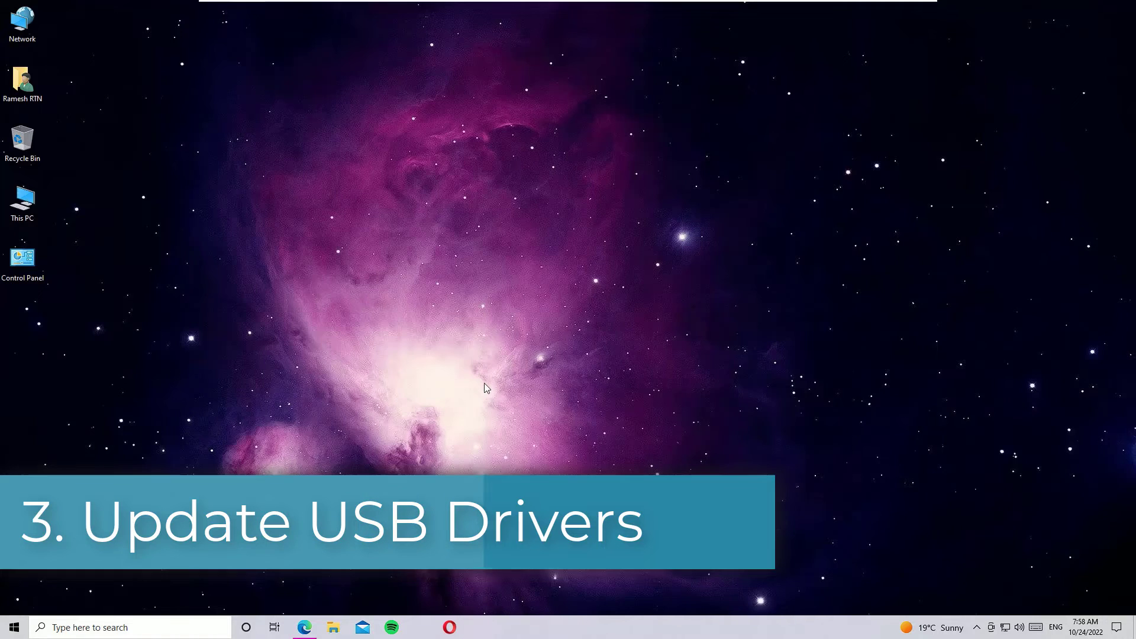
left_click(102, 628)
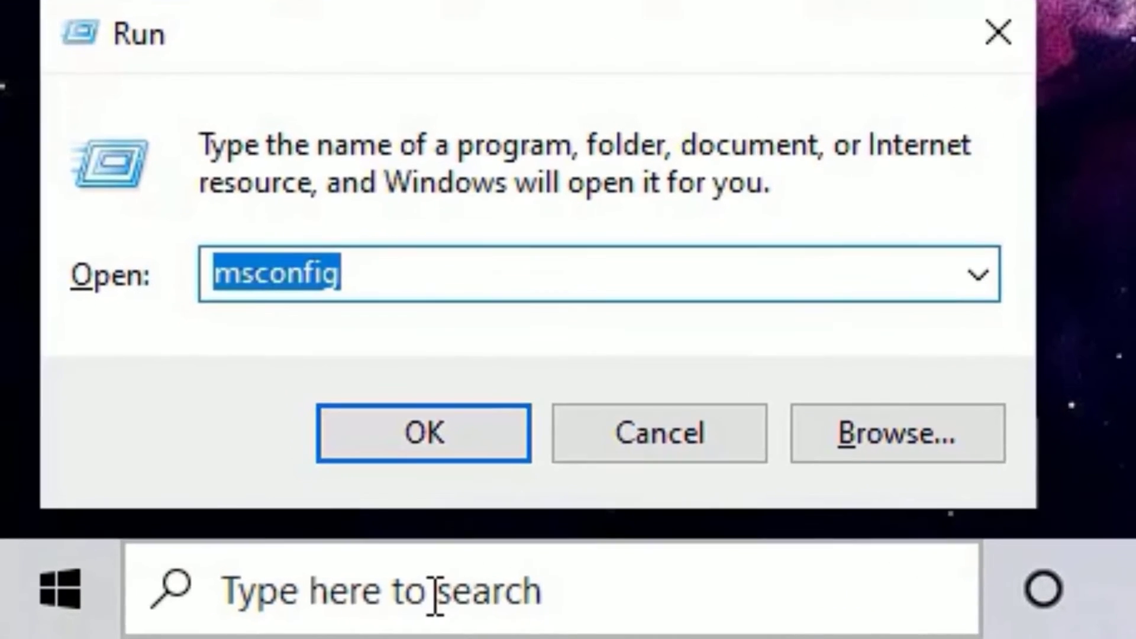
type("dev")
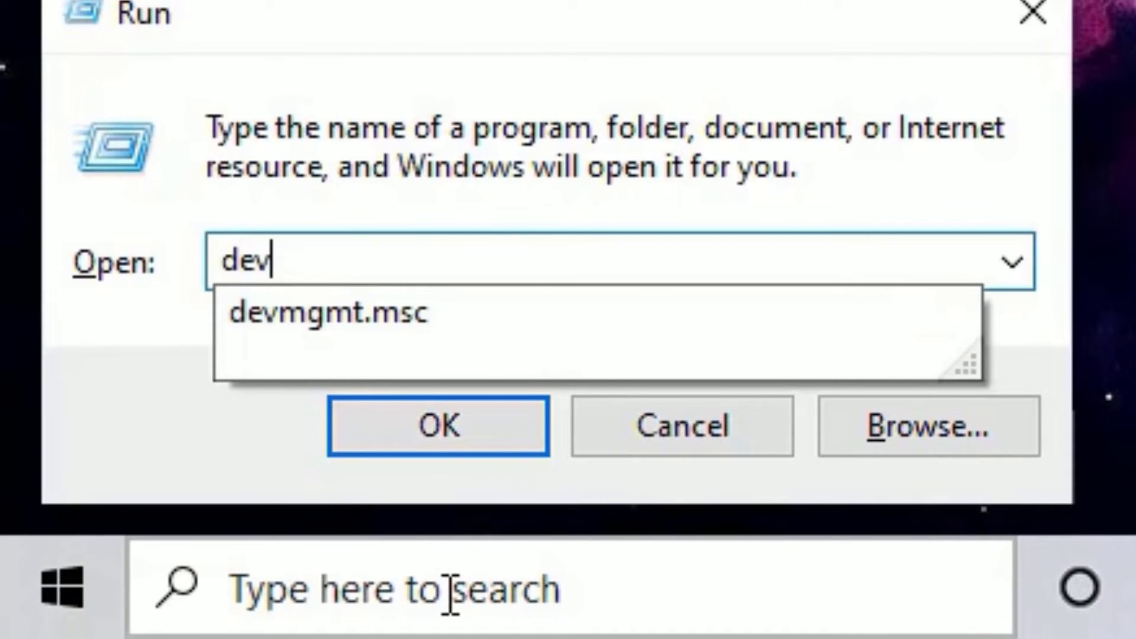
key("Down")
key("Return")
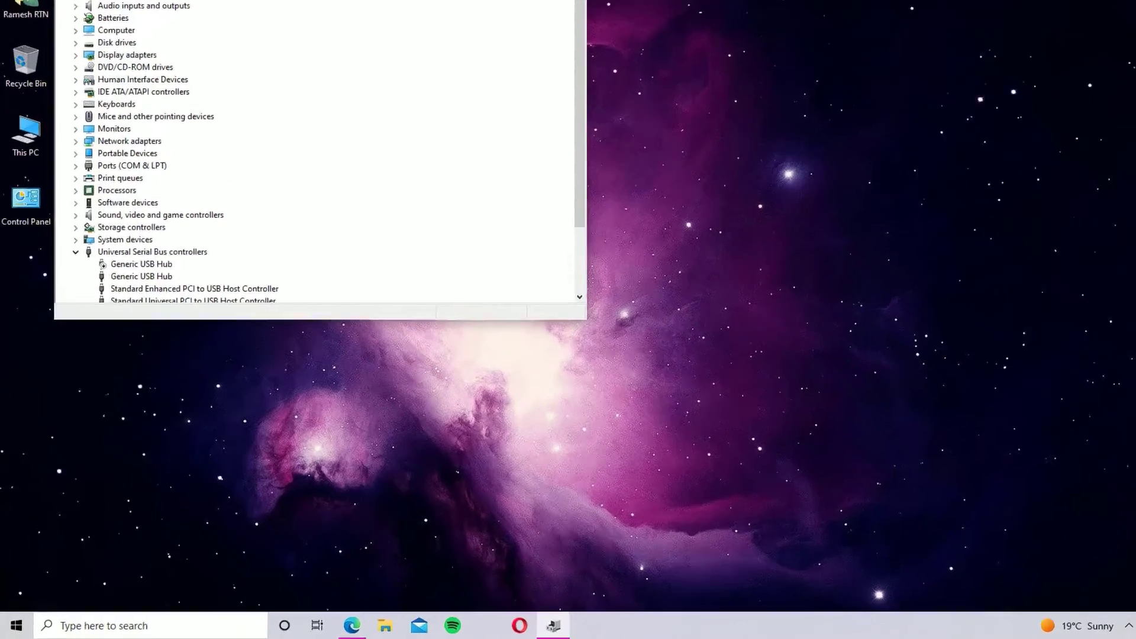
Close Device Manager and reopen it from the Start button's right-click menu.
left_click(491, 42)
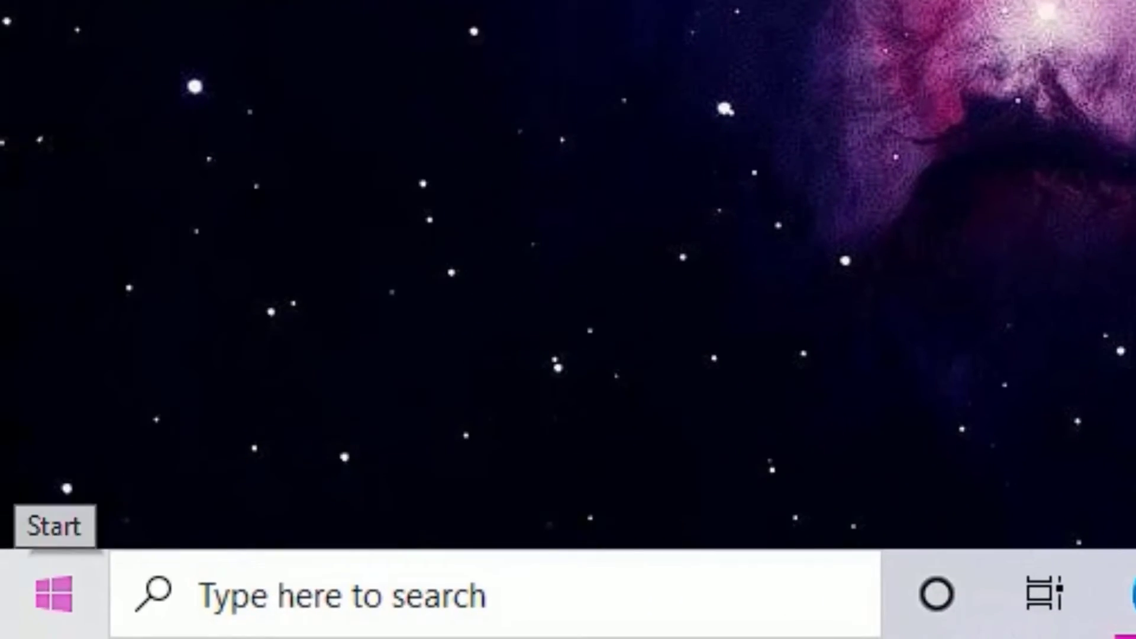
right_click(21, 610)
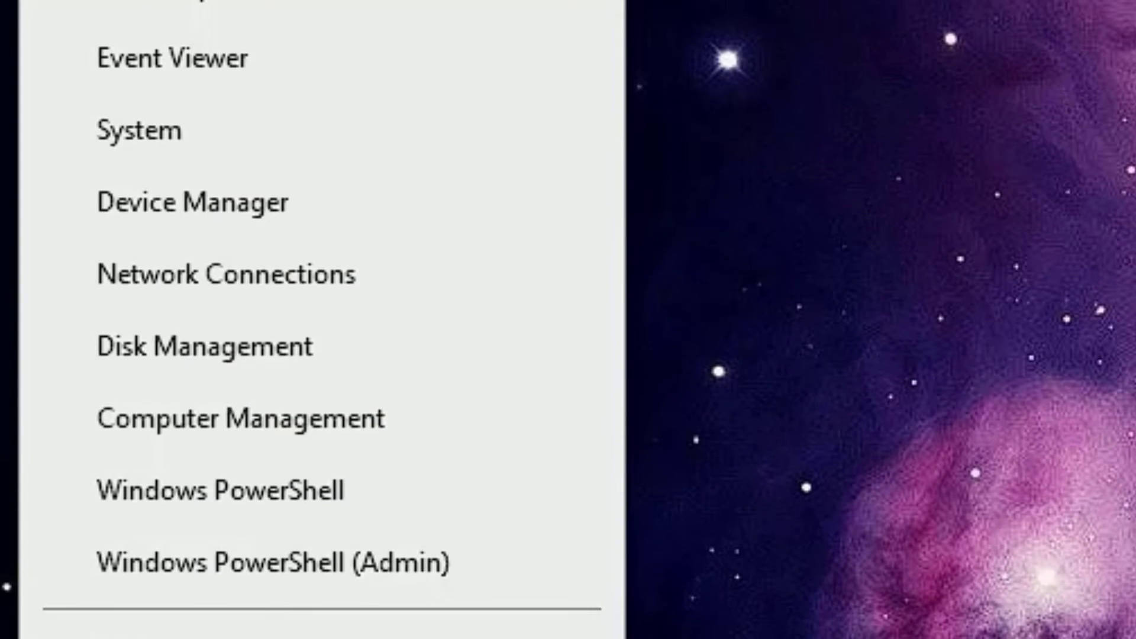
left_click(138, 231)
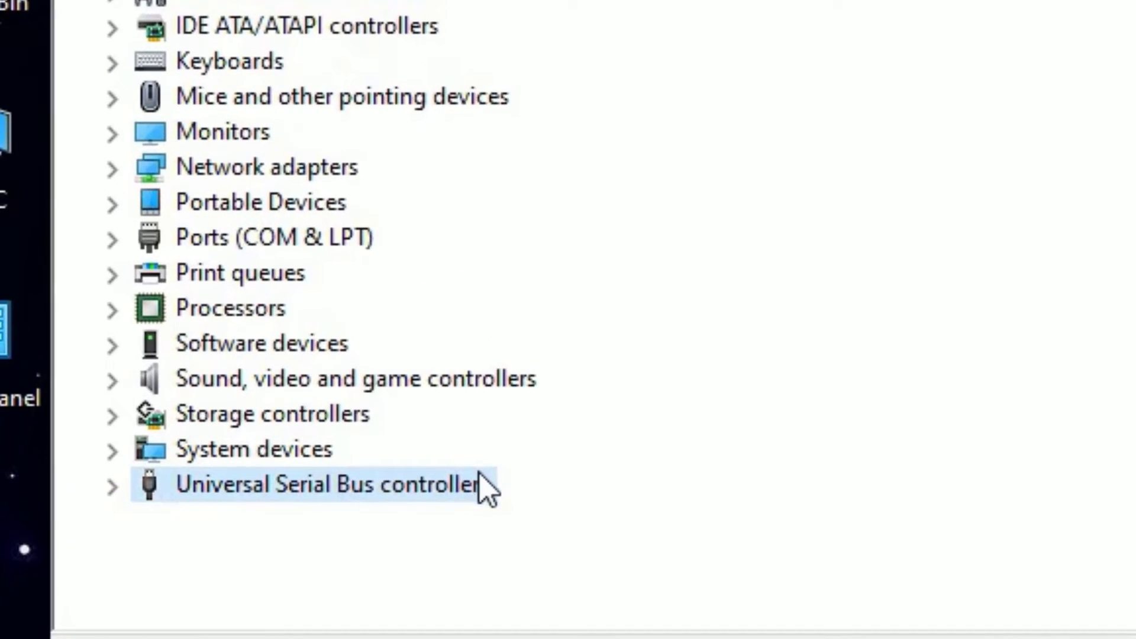
Under Universal Serial Bus controllers, install the compatible Generic USB Hub driver on the first Generic USB Hub.
double_click(482, 474)
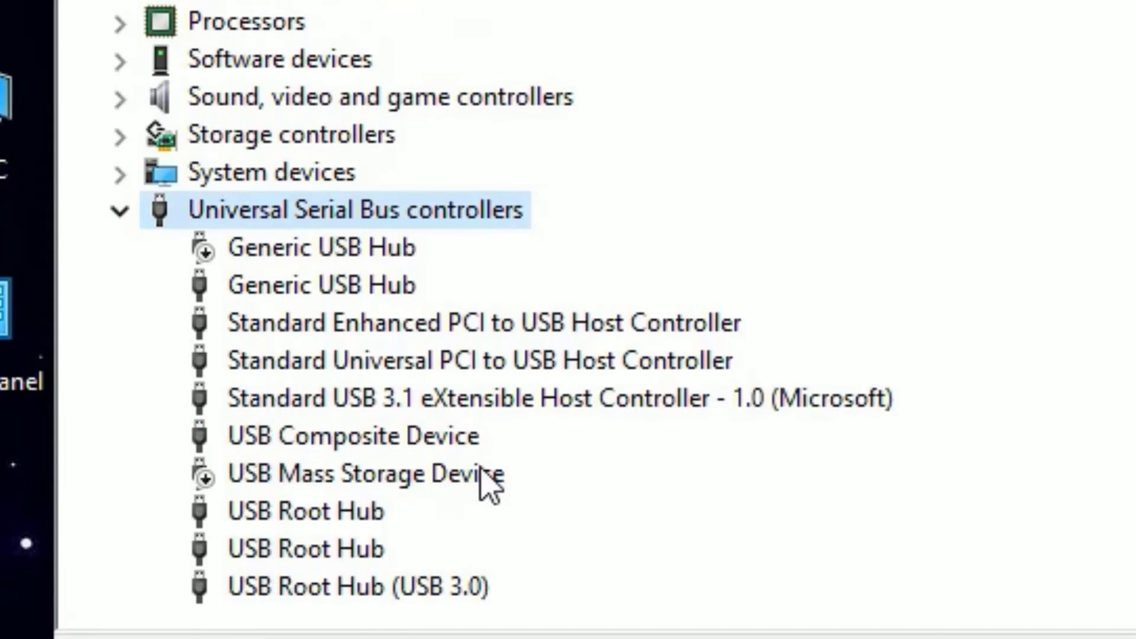
left_click(261, 244)
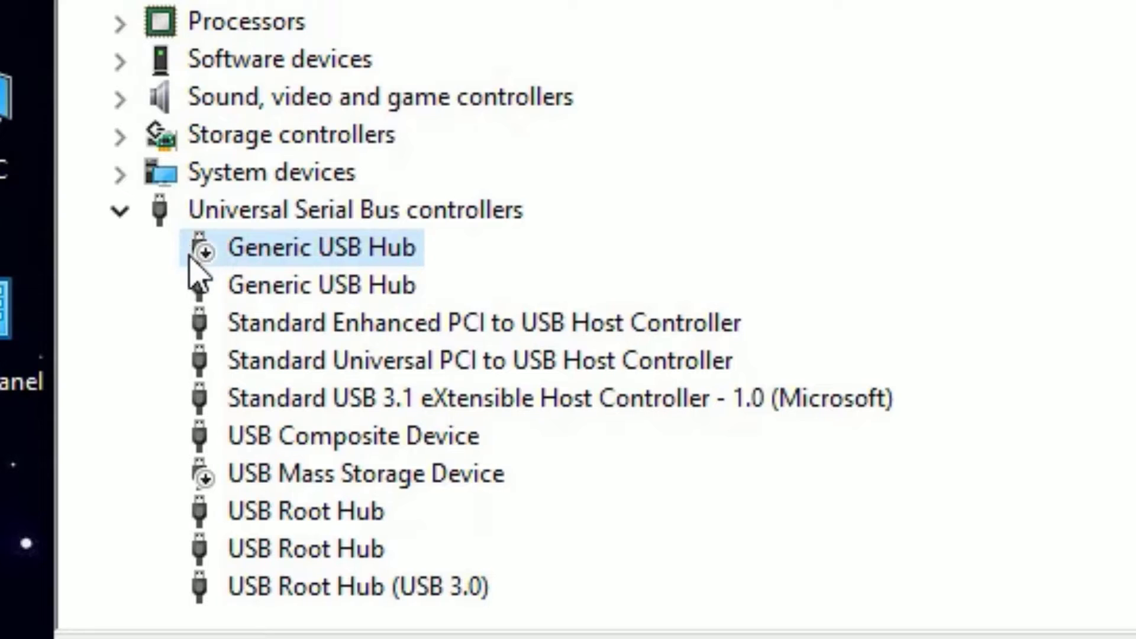
right_click(248, 271)
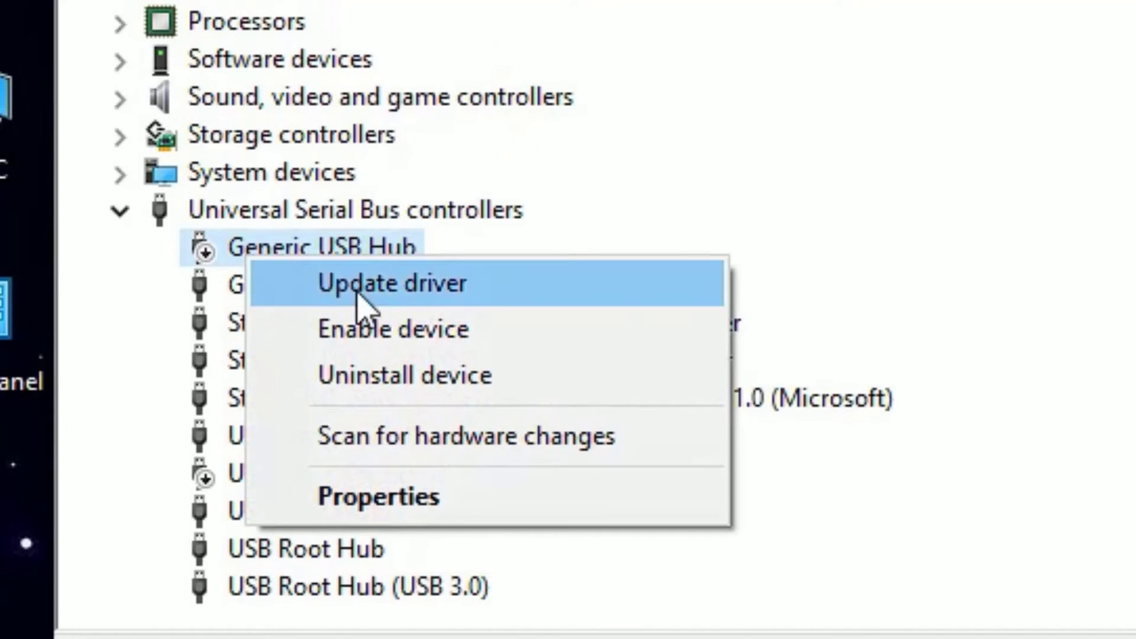
left_click(373, 284)
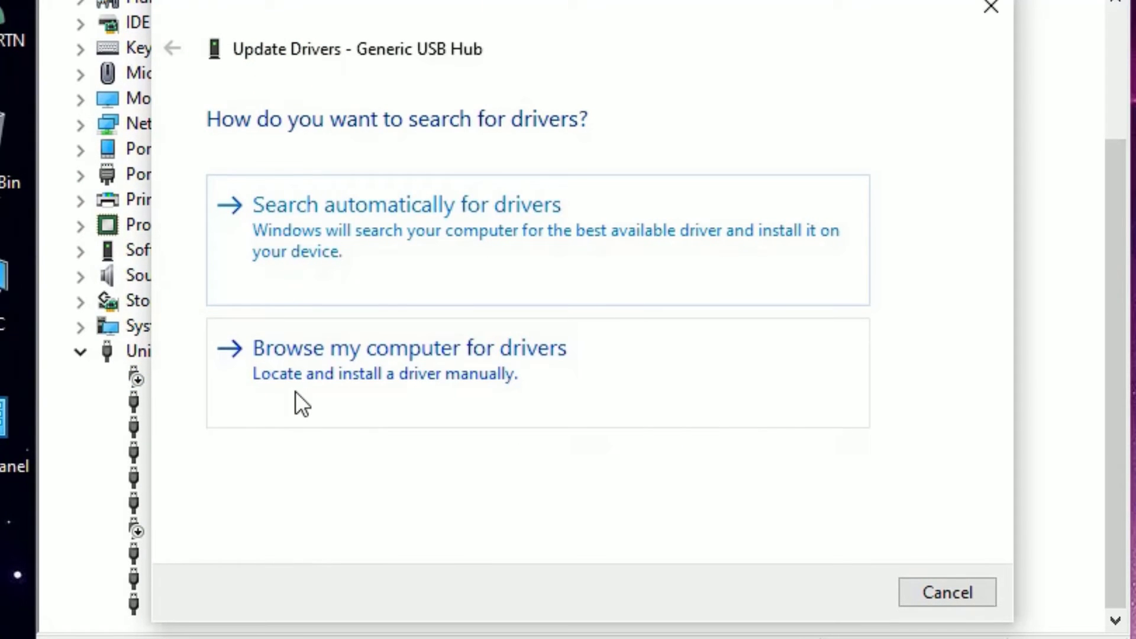
left_click(296, 392)
left_click(296, 423)
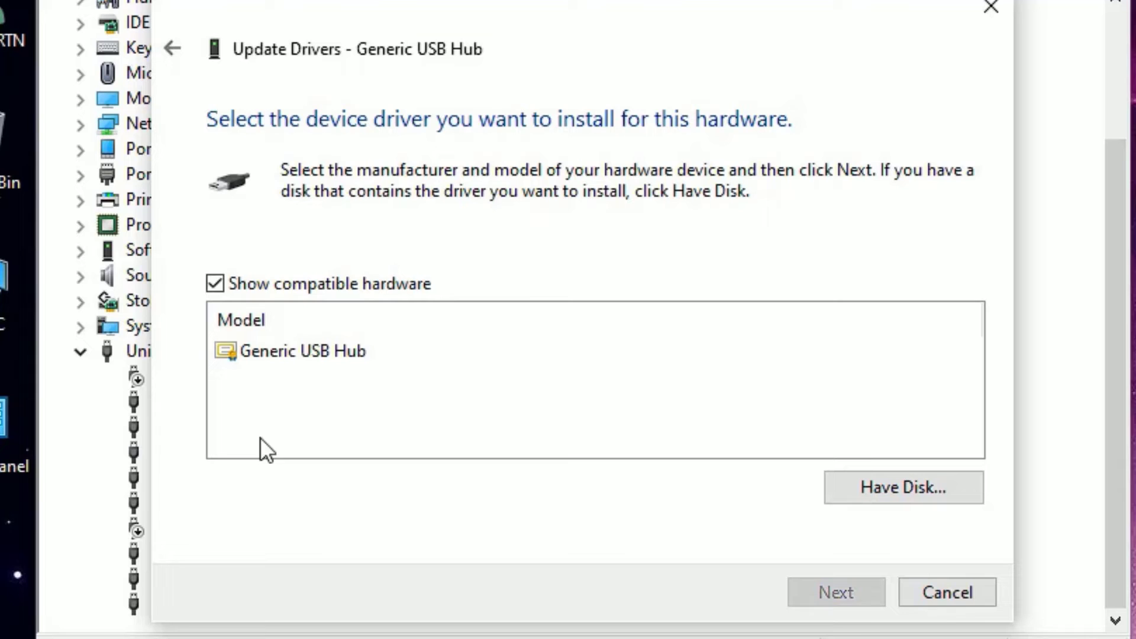
left_click(857, 595)
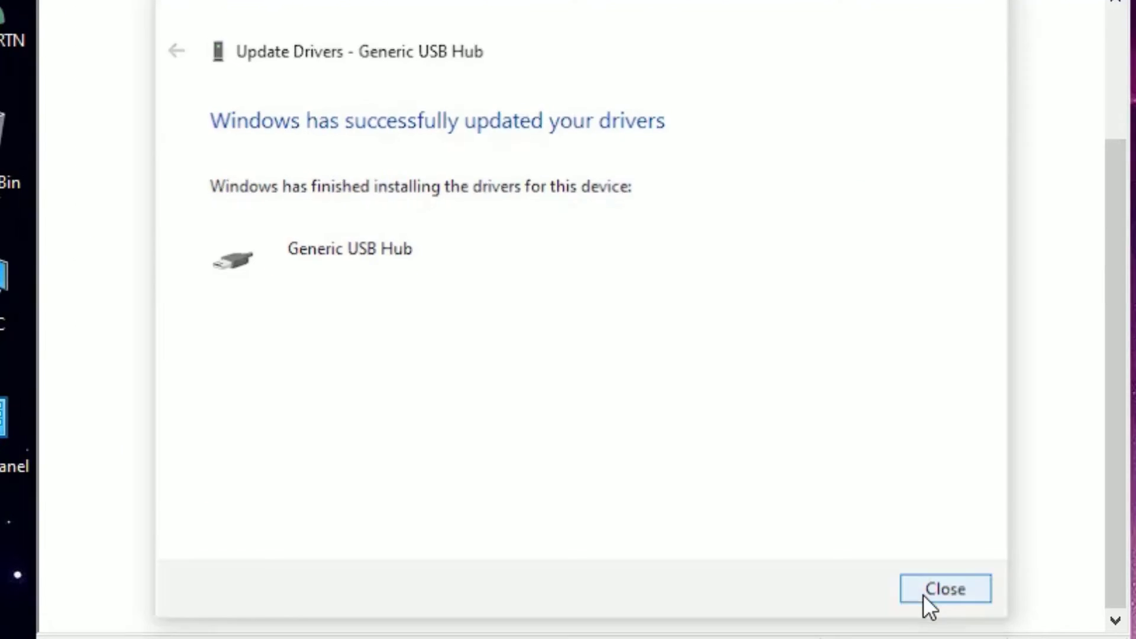
left_click(941, 589)
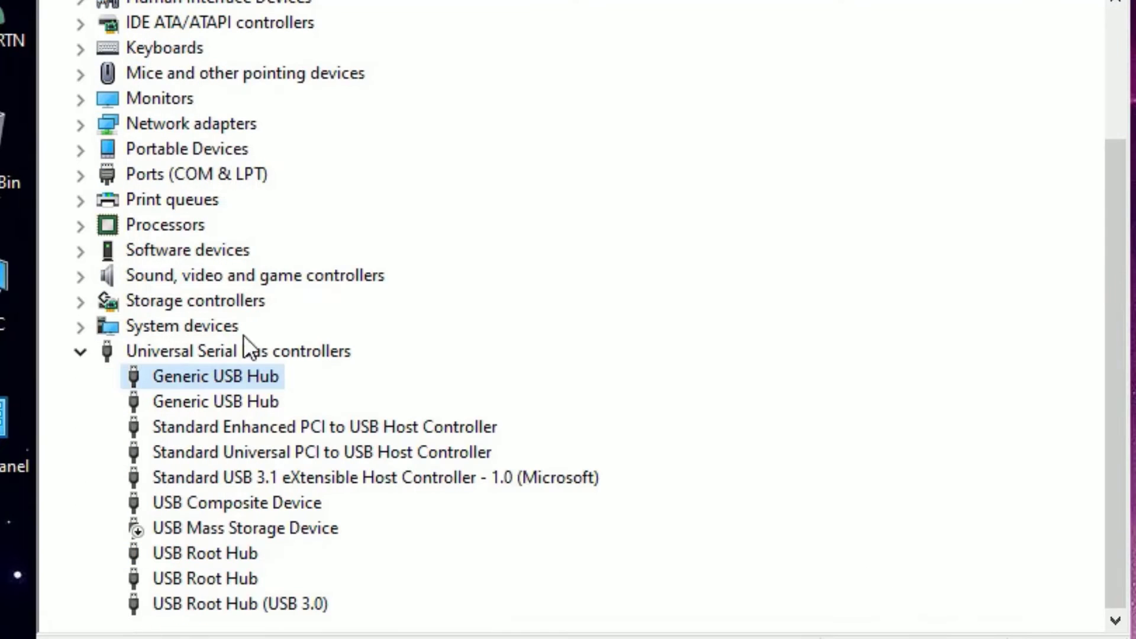
Install the compatible USB Mass Storage Device driver chosen from the list, then close the wizard.
right_click(221, 527)
left_click(298, 541)
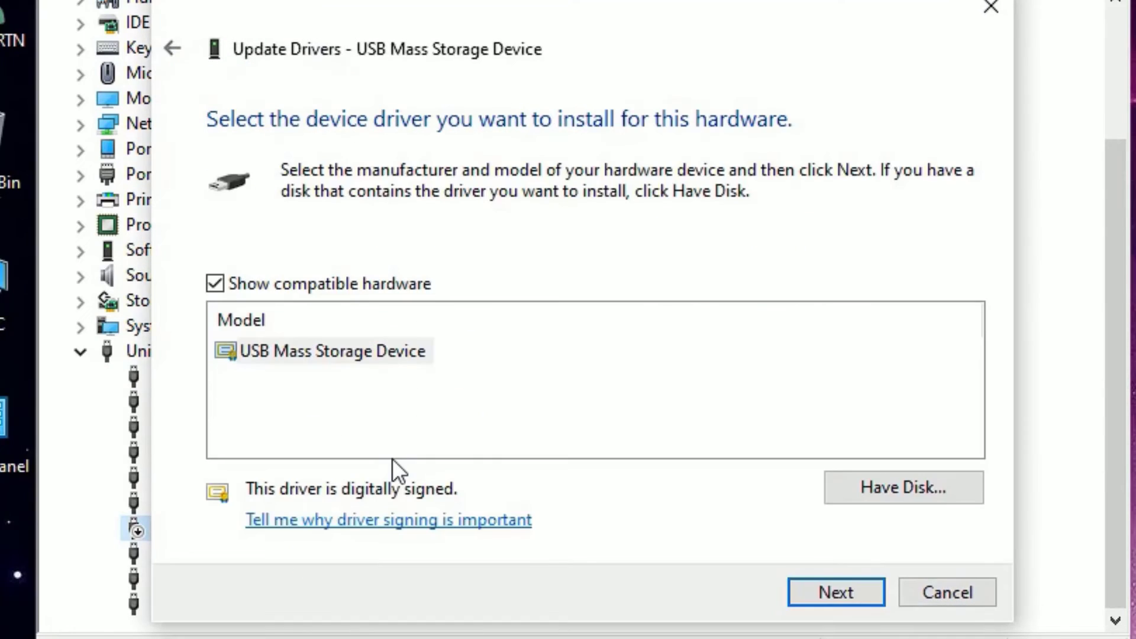
left_click(308, 356)
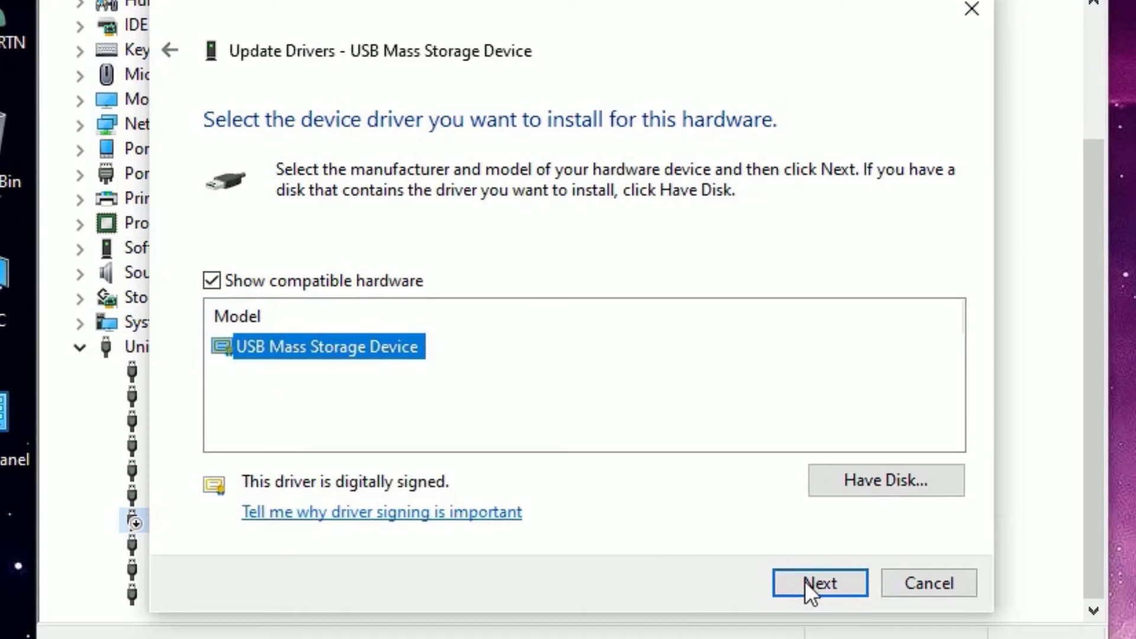
left_click(828, 592)
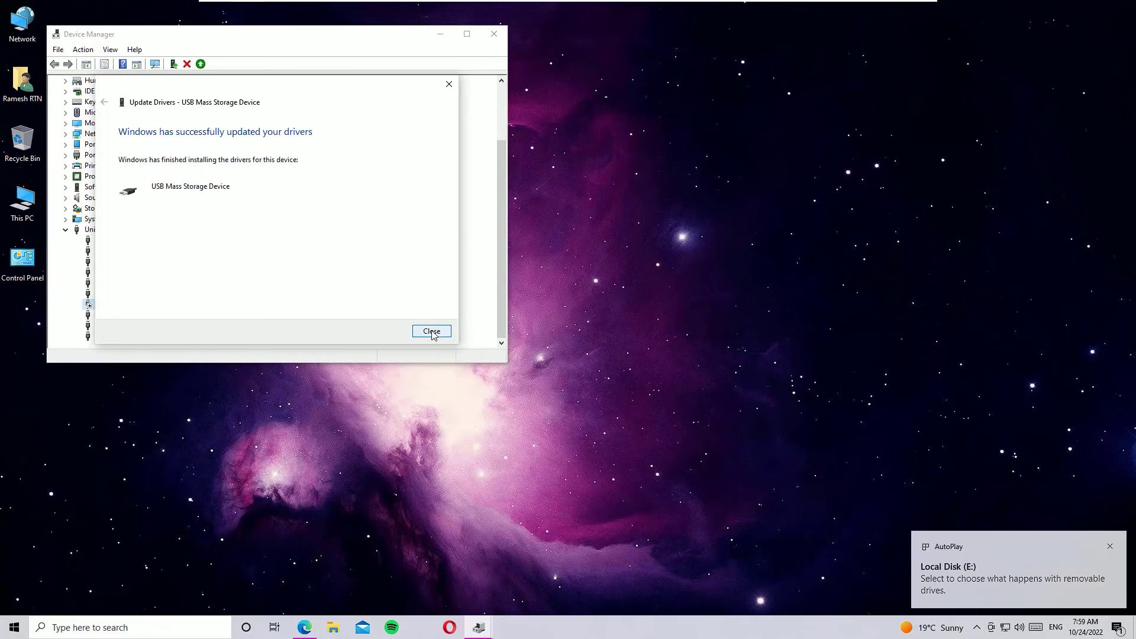
left_click(431, 331)
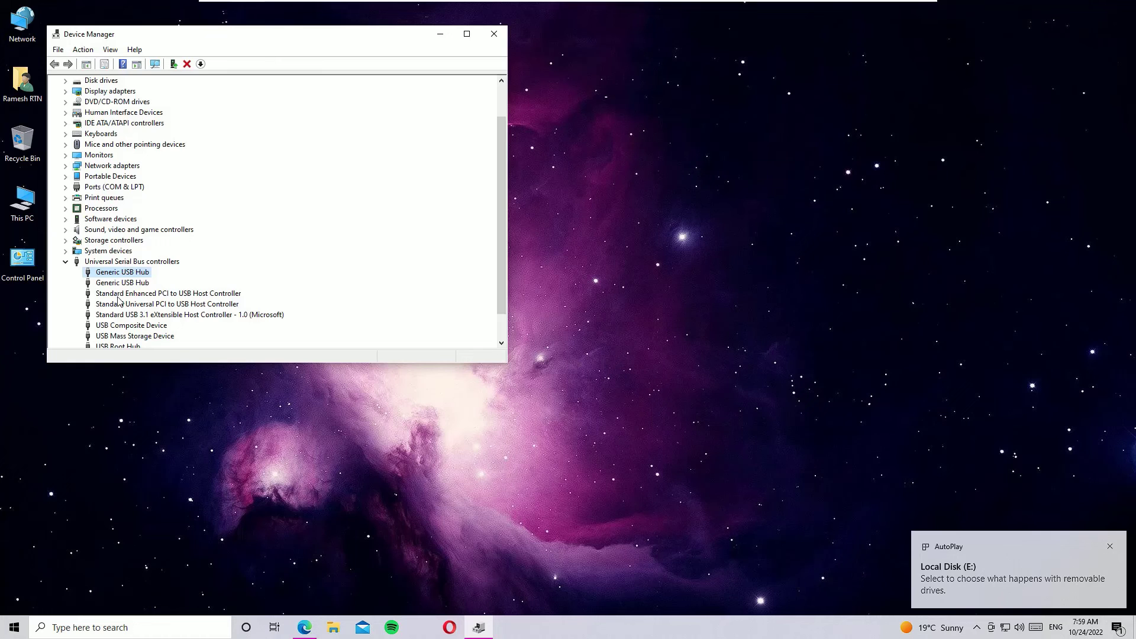
Close Device Manager, view the Start menu's Power restart options, then dismiss the Start menu.
left_click(495, 34)
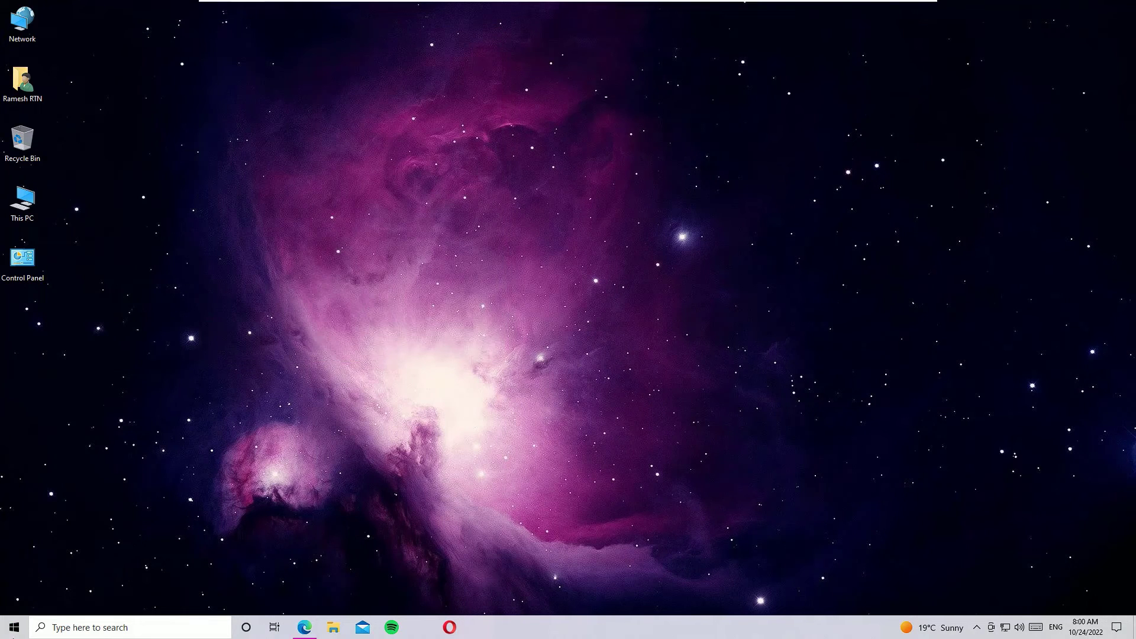
left_click(14, 627)
mouse_move(3, 607)
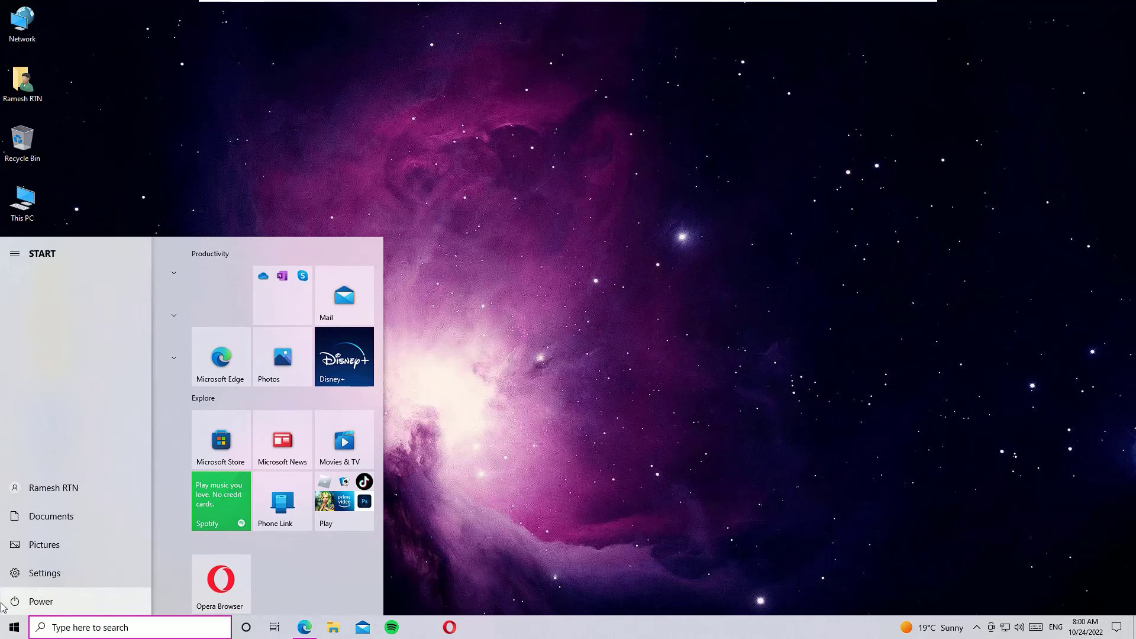
left_click(41, 599)
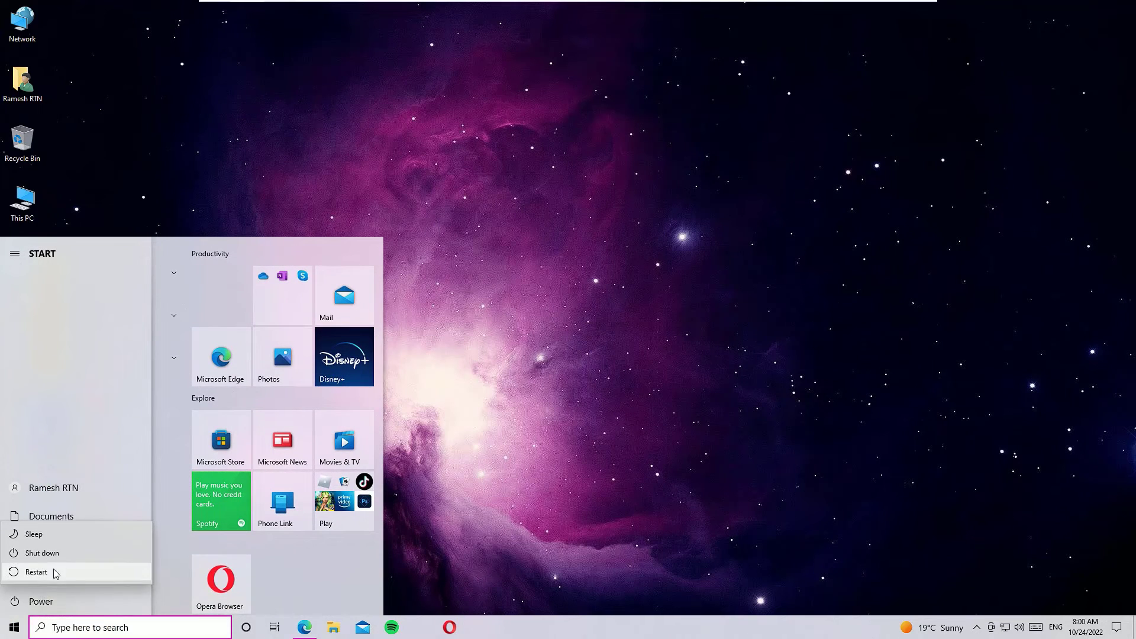
key("Escape")
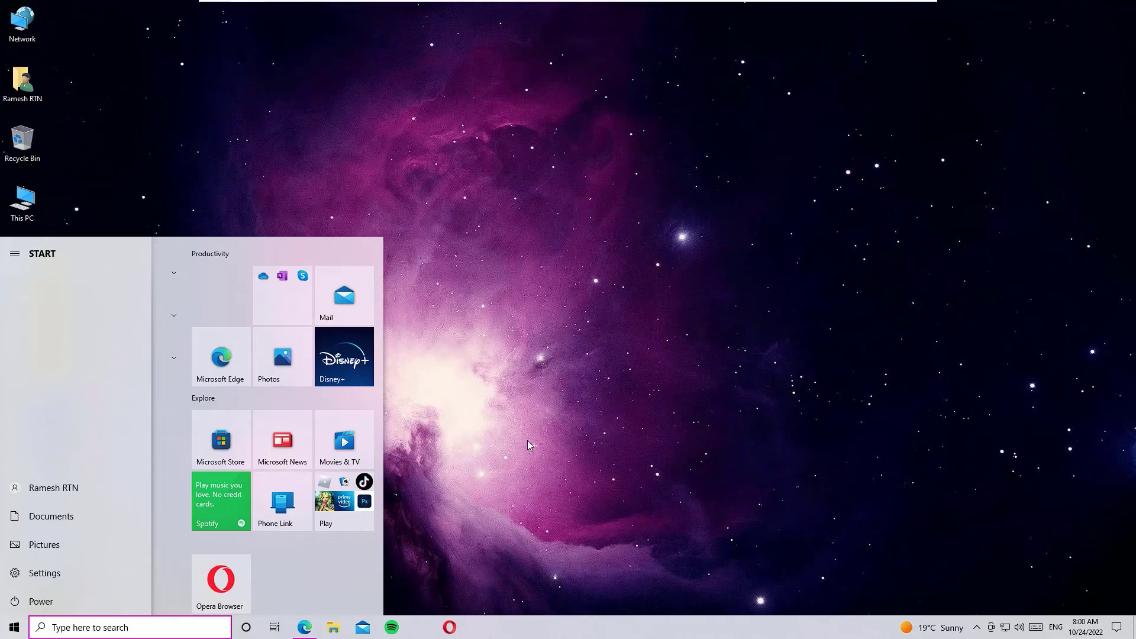
left_click(527, 440)
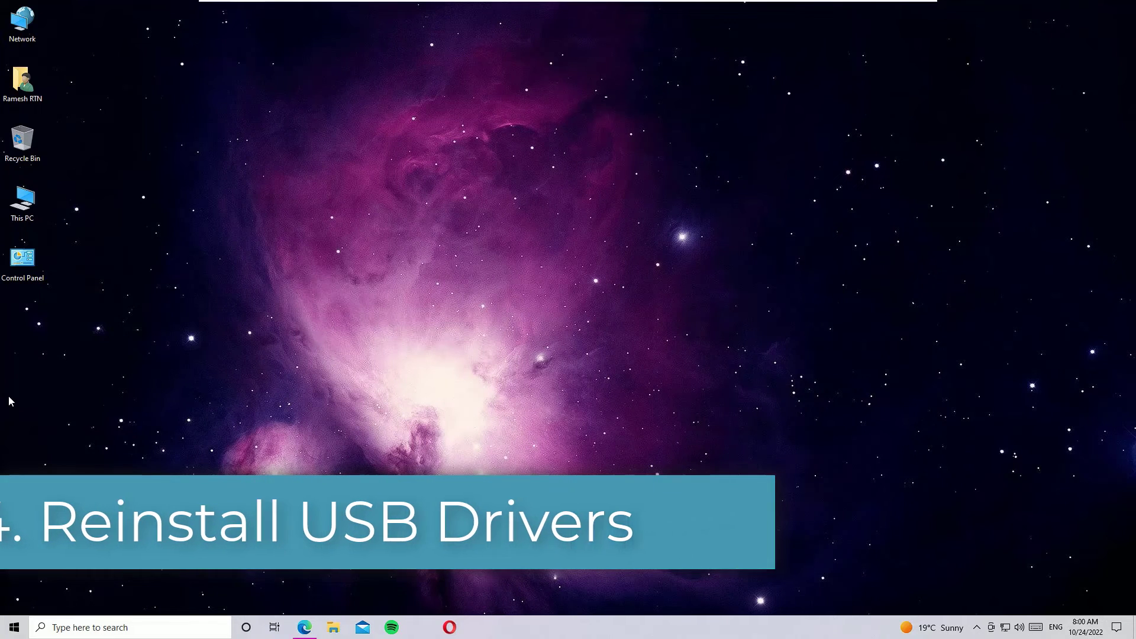
Open Device Manager by searching 'device' from the taskbar.
left_click(88, 628)
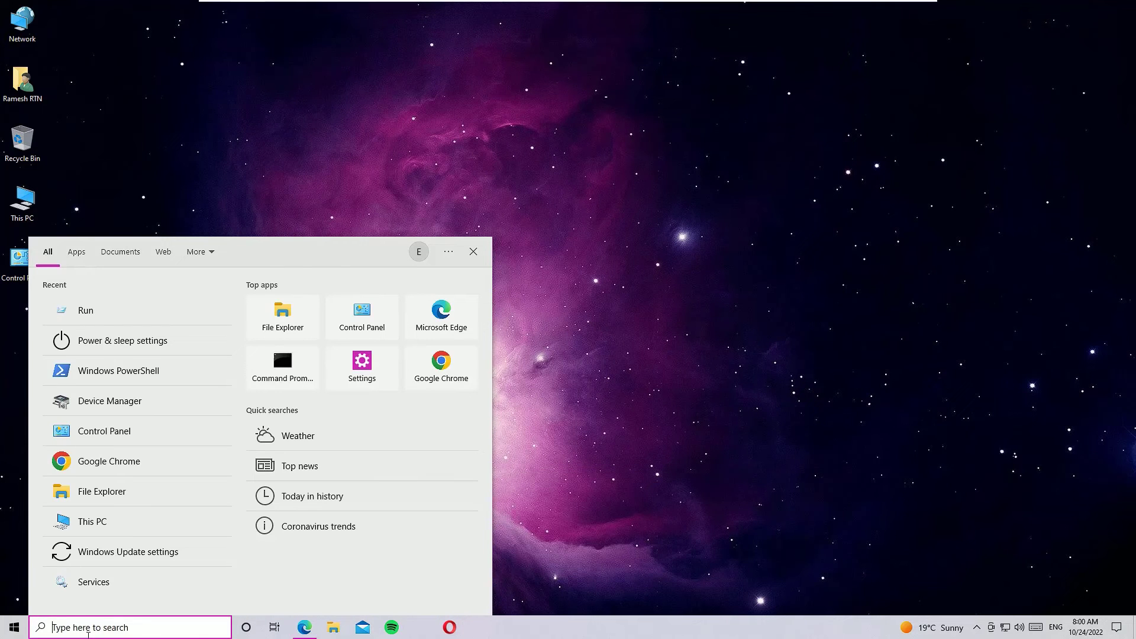
type("de")
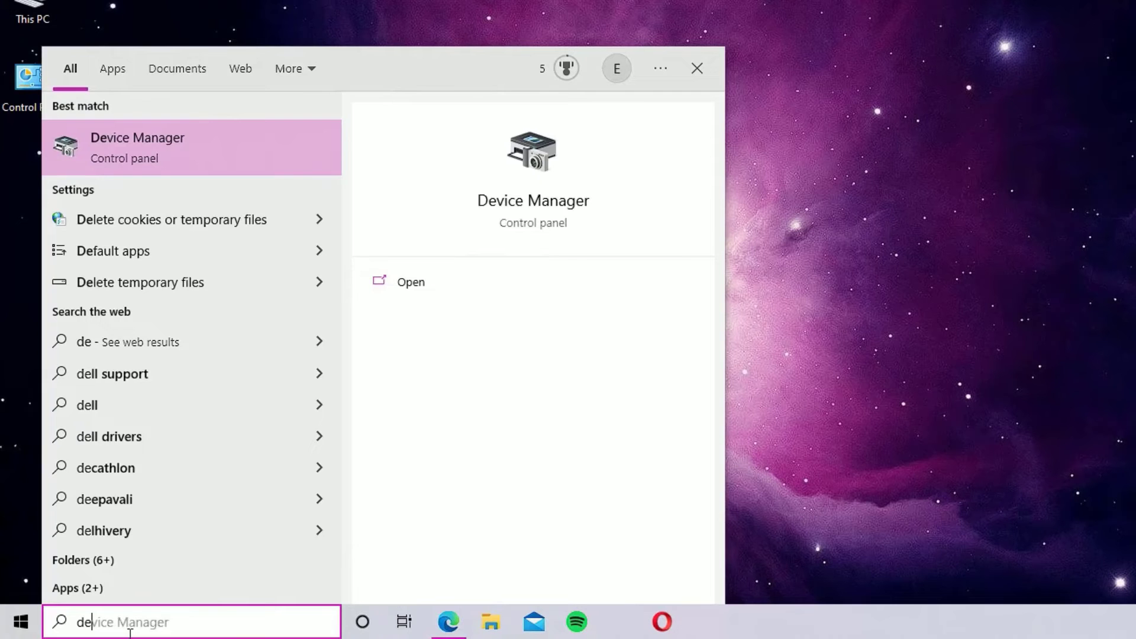
type("vice")
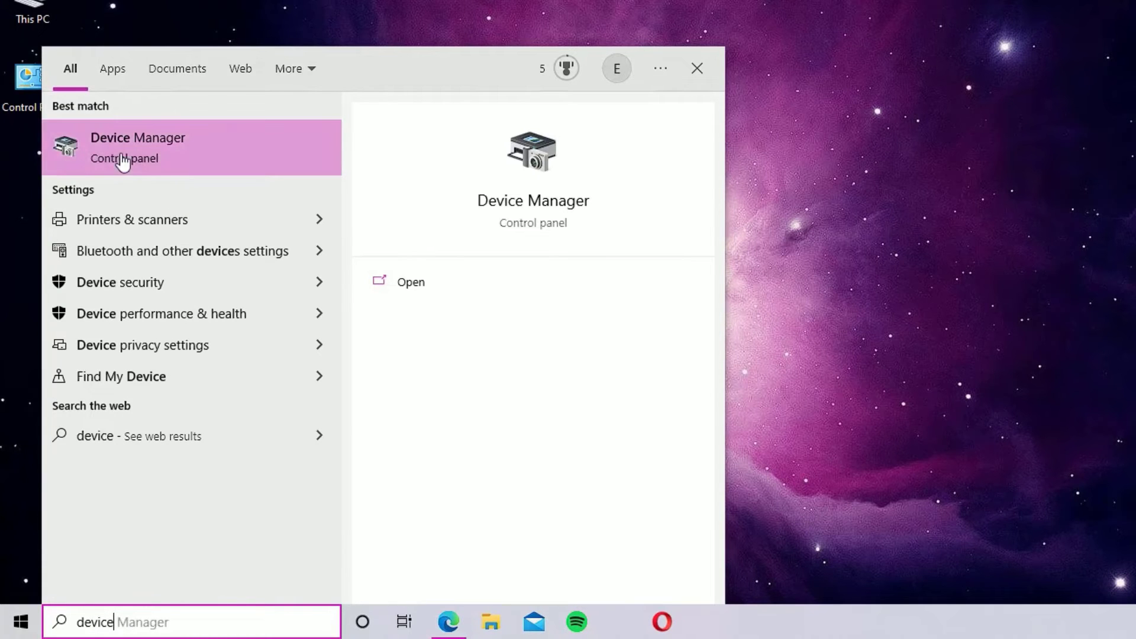
left_click(120, 155)
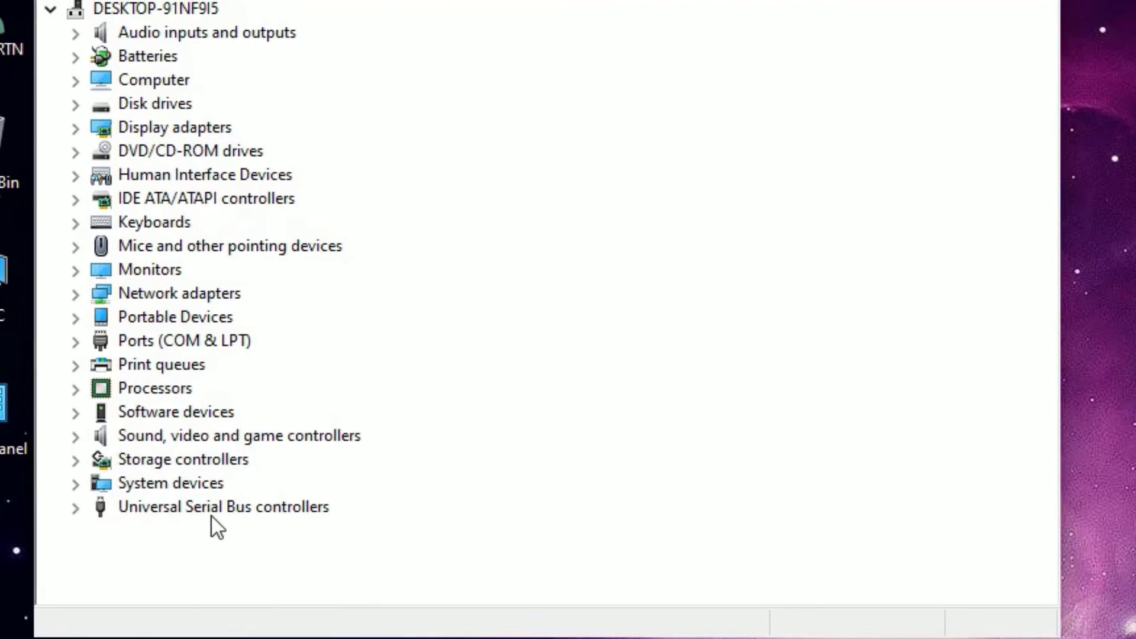
Expand Universal Serial Bus controllers and choose Uninstall device on the first Generic USB Hub.
double_click(165, 517)
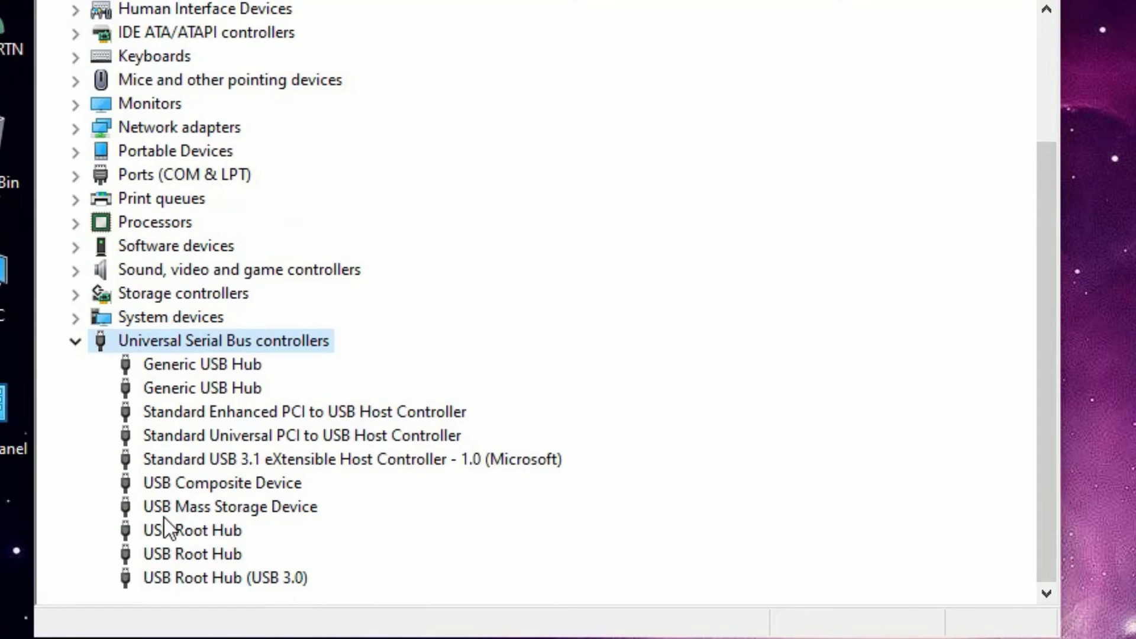
right_click(229, 363)
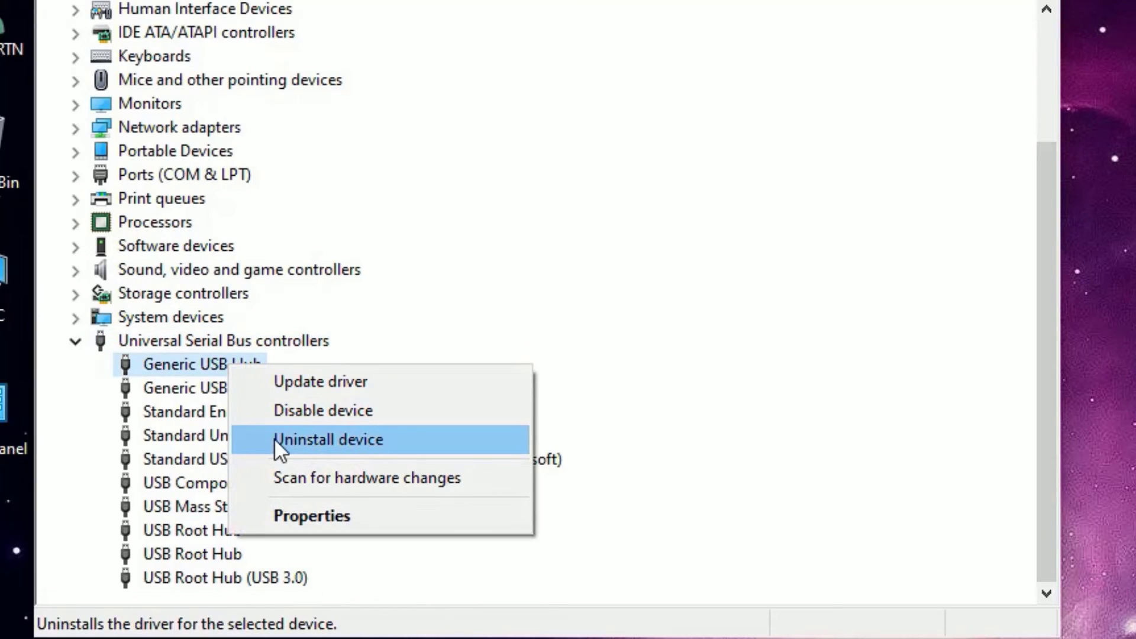
left_click(275, 438)
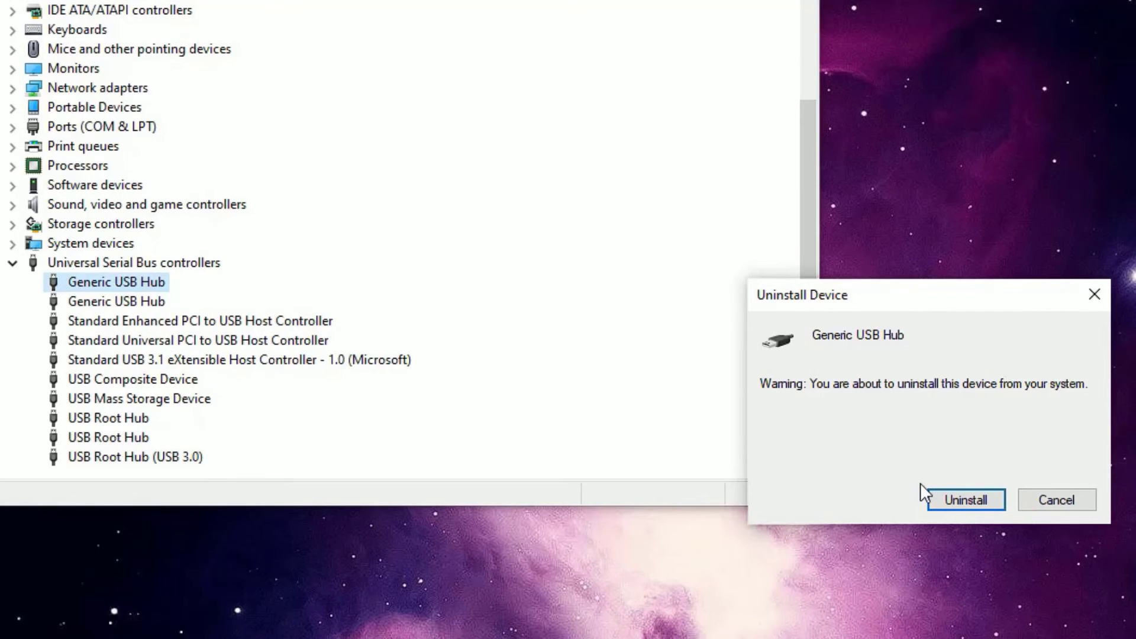
Confirm uninstalling the first Generic USB Hub, then scan for hardware changes to reinstall it.
left_click(954, 504)
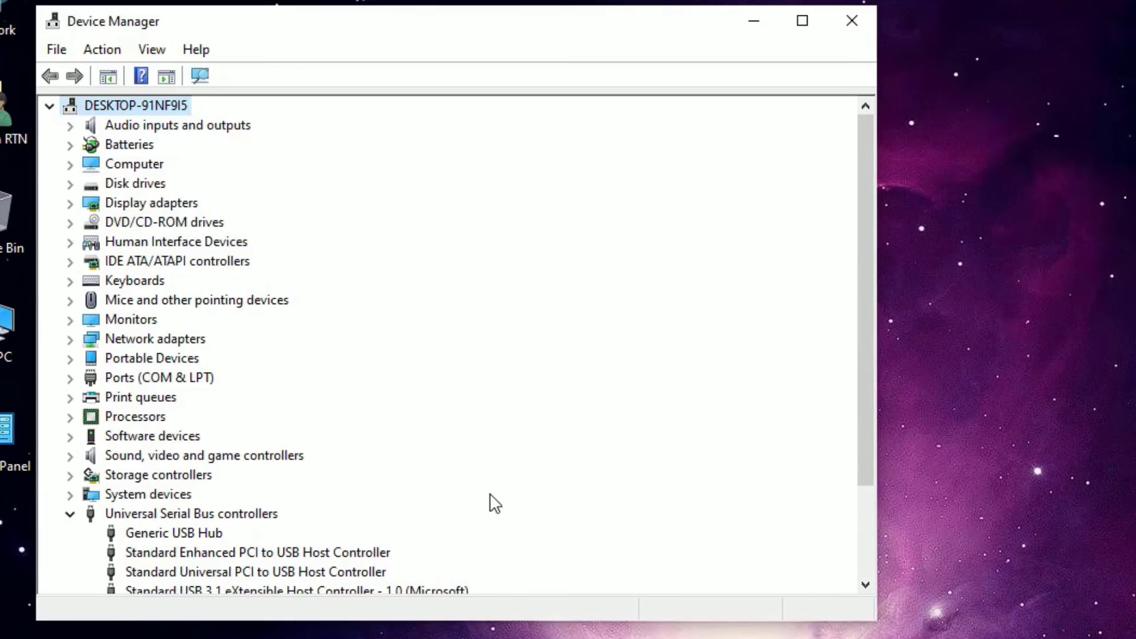
scroll(183, 436, "down", 2)
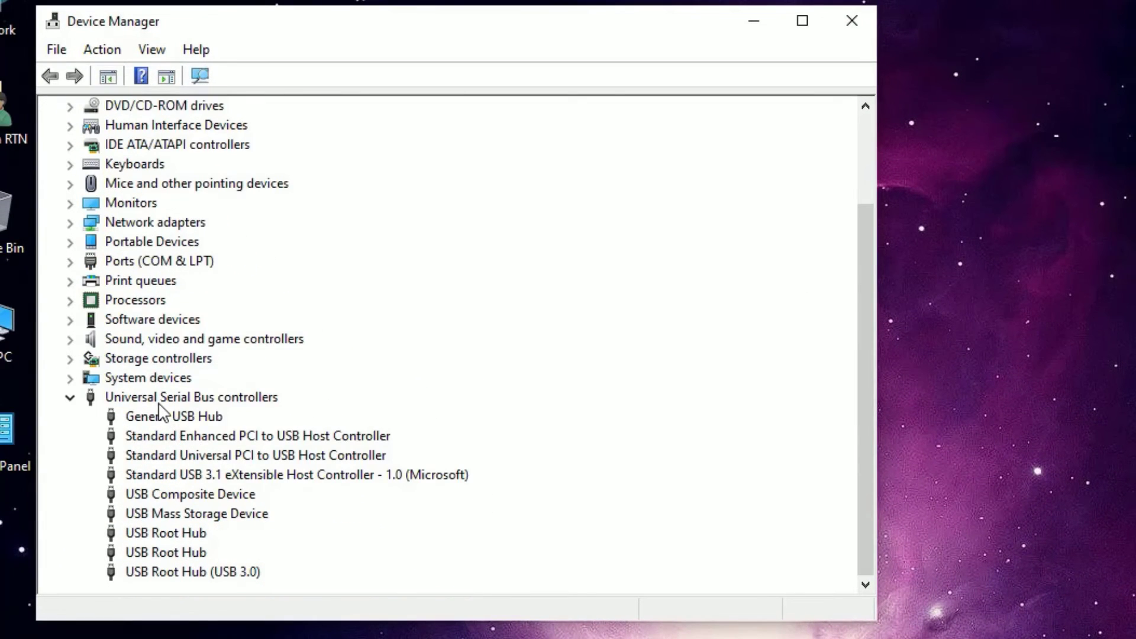
right_click(159, 515)
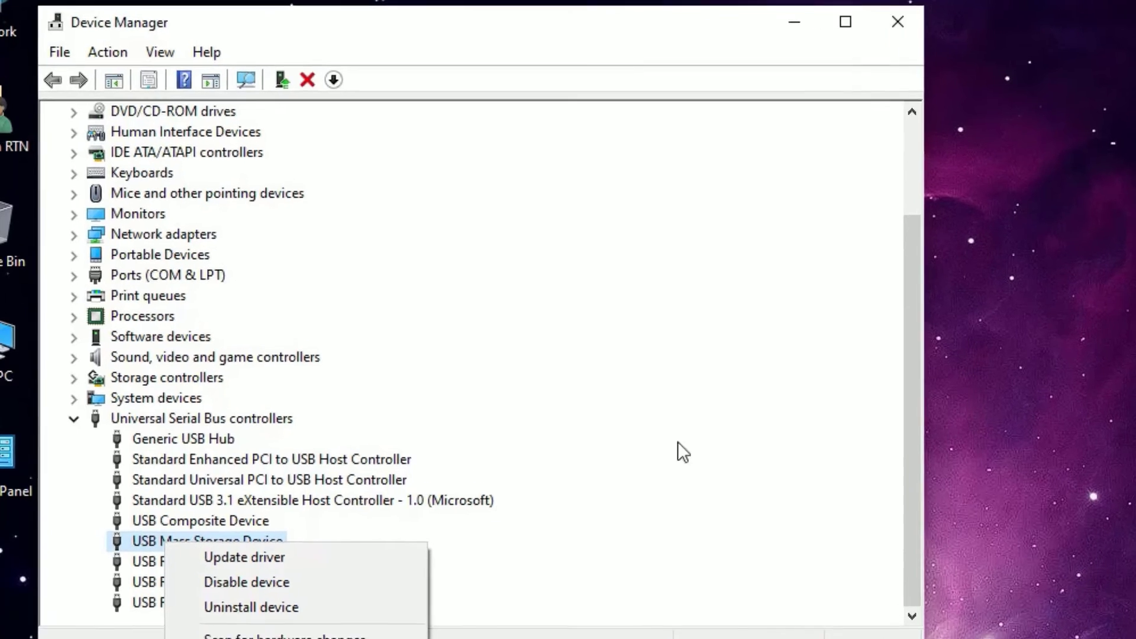
left_click(234, 75)
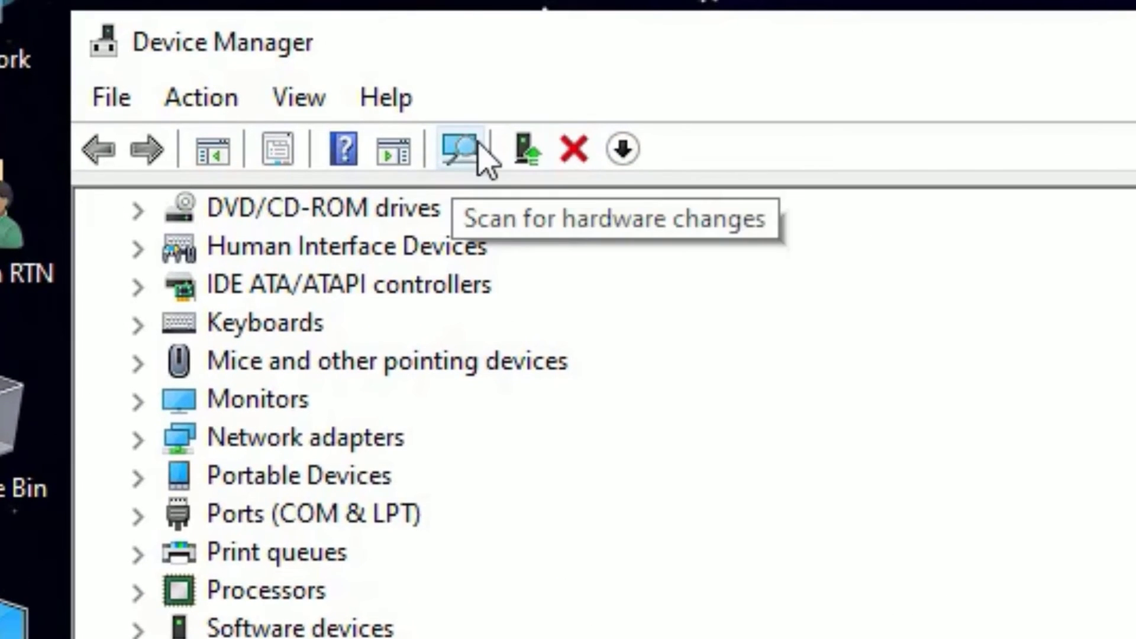
left_click(464, 155)
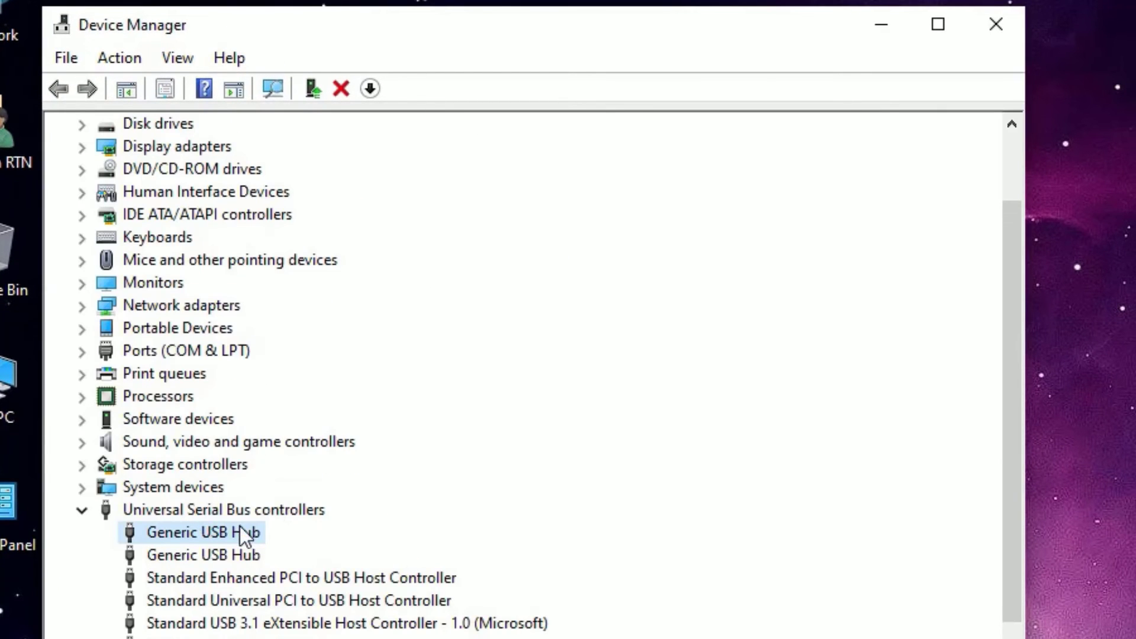
Close Device Manager and restart the computer from the Start menu.
left_click(996, 24)
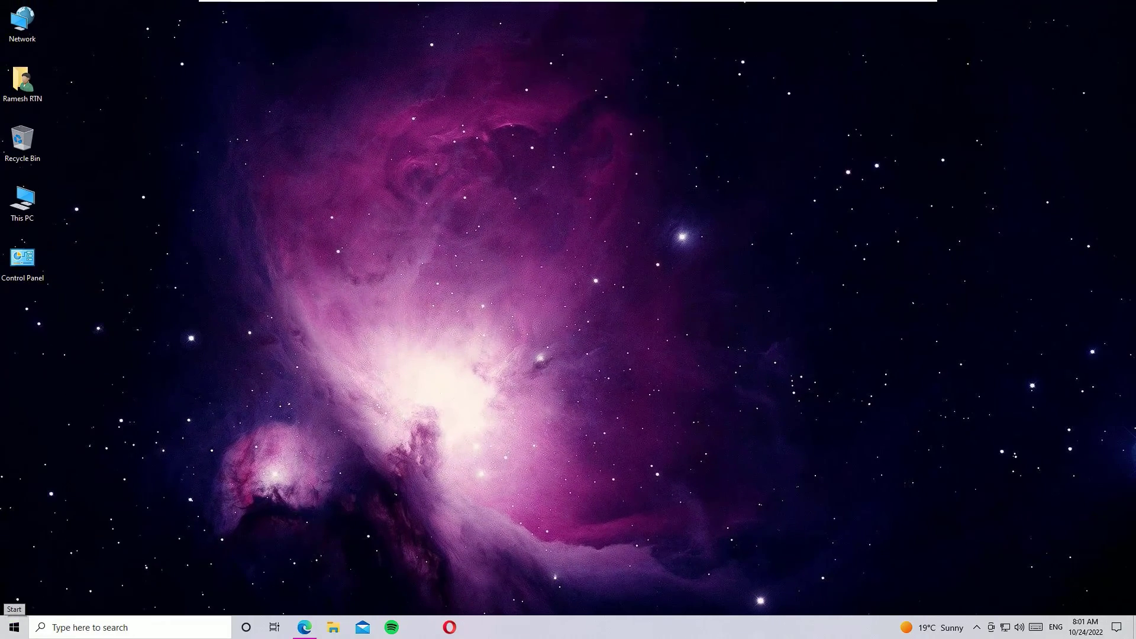
left_click(14, 627)
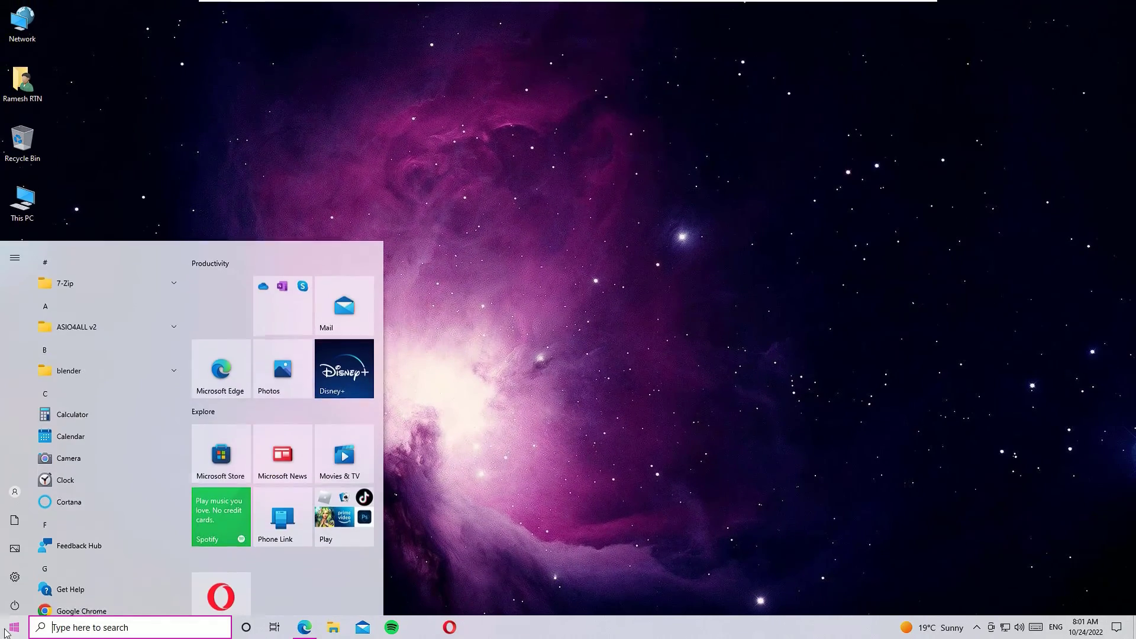
left_click(15, 602)
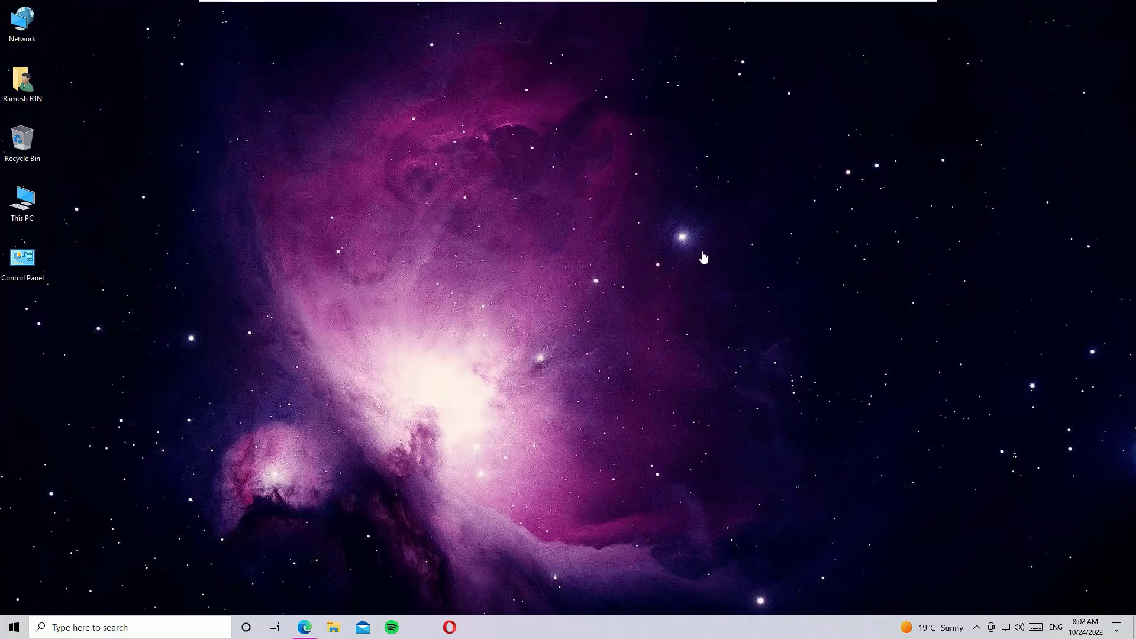